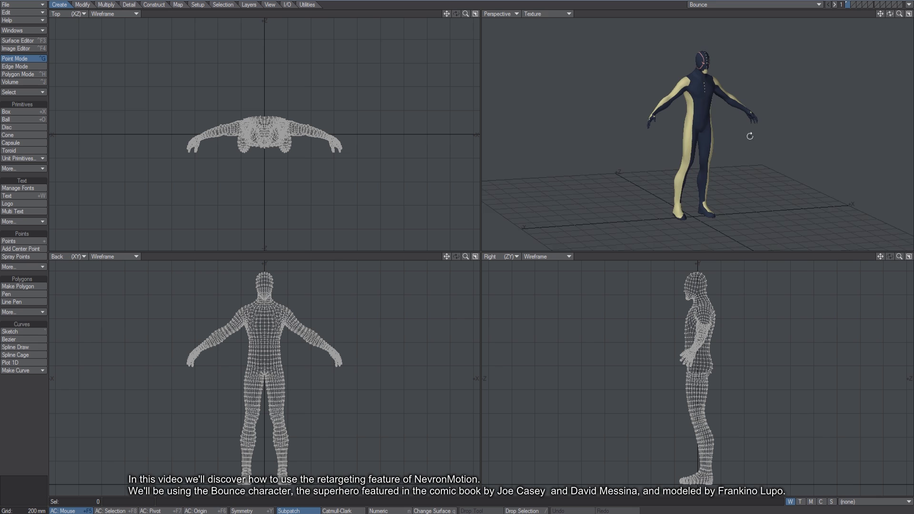
Step: Make empty layer 2 the active layer and show the character's layer 1 in the background
{"action": "scroll", "coordinate": [731, 146], "scroll_direction": "up", "scroll_amount": 2}
{"action": "left_click_drag", "start_coordinate": [731, 145], "coordinate": [728, 145], "text": "alt+shift"}
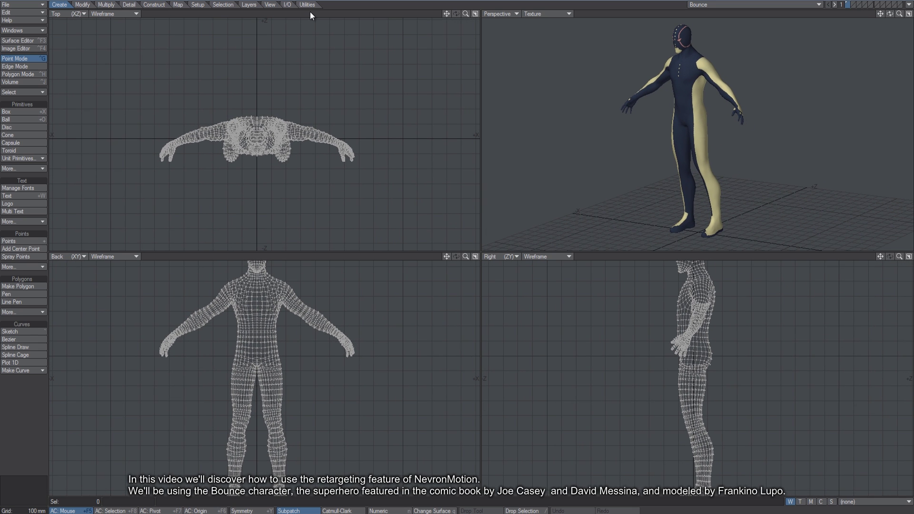
{"action": "left_click", "coordinate": [194, 5]}
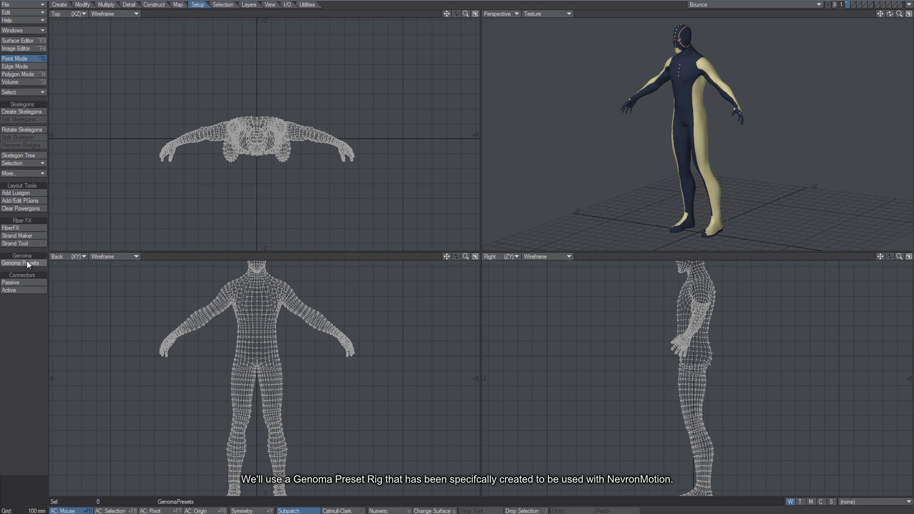
{"action": "key", "text": "2"}
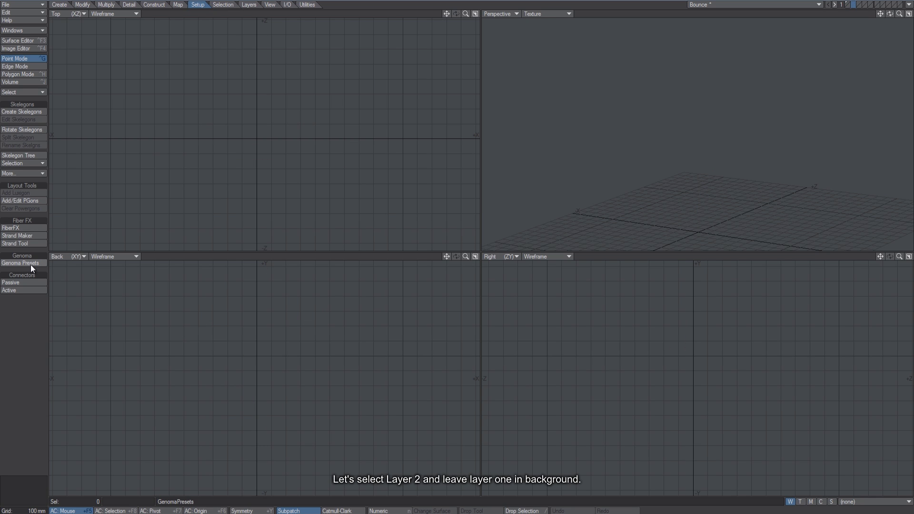
{"action": "left_click", "coordinate": [849, 8]}
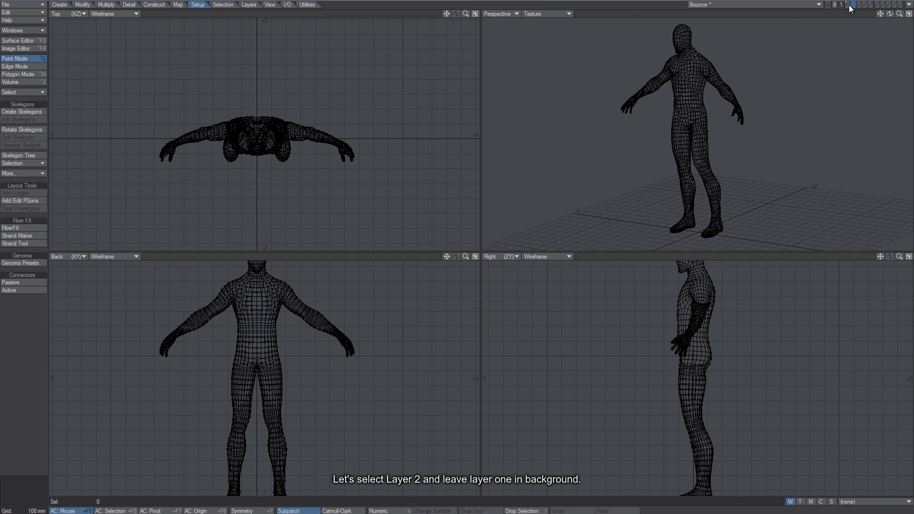
Step: Add the Nevron_Genoma_Rig biped preset from the Genoma Complex_Rigs presets to layer 2
{"action": "left_click", "coordinate": [32, 264]}
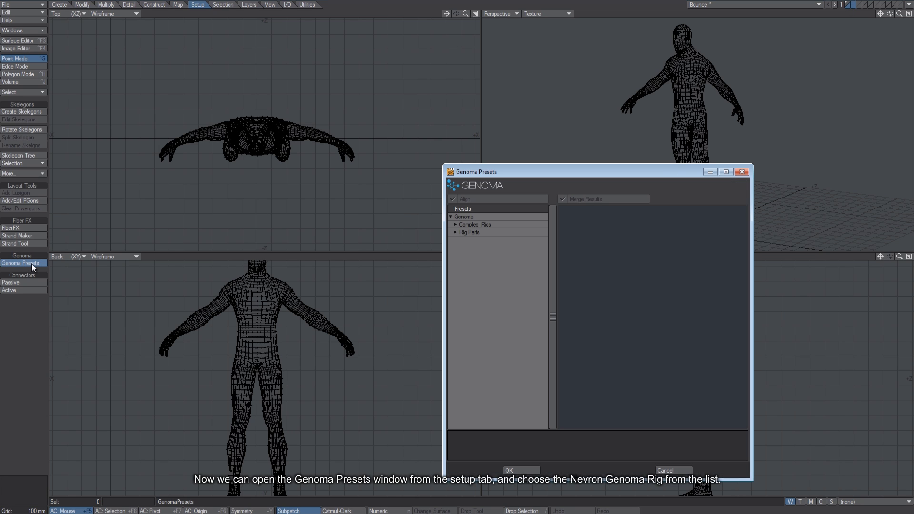
{"action": "left_click", "coordinate": [455, 224]}
{"action": "left_click", "coordinate": [461, 232]}
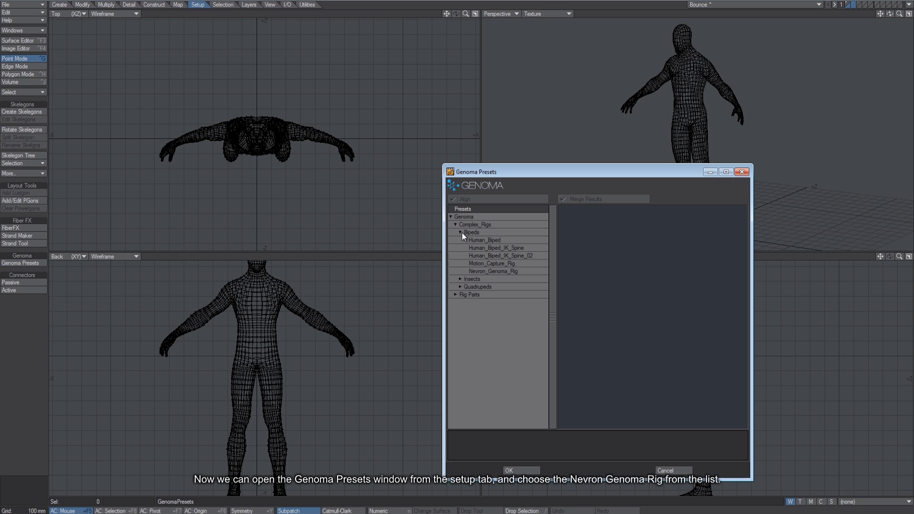
{"action": "left_click", "coordinate": [504, 272]}
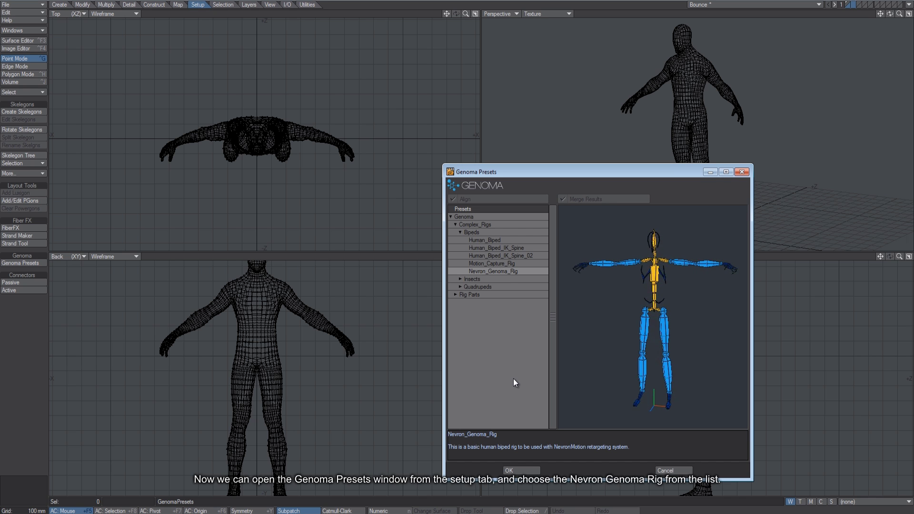
{"action": "left_click", "coordinate": [529, 472]}
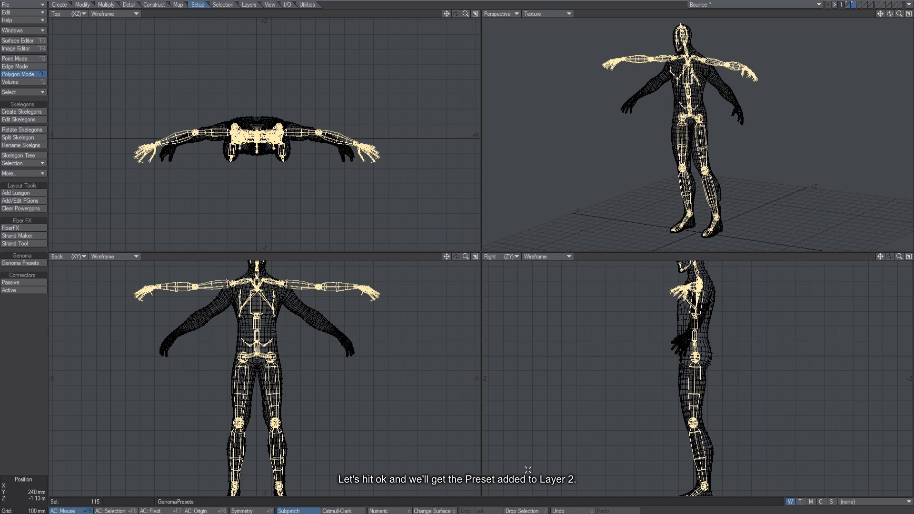
Step: Turn on Symmetry for editing both sides of the rig together
{"action": "left_click_drag", "start_coordinate": [693, 161], "coordinate": [714, 158], "text": "alt"}
{"action": "scroll", "coordinate": [717, 139], "scroll_direction": "up", "scroll_amount": 4}
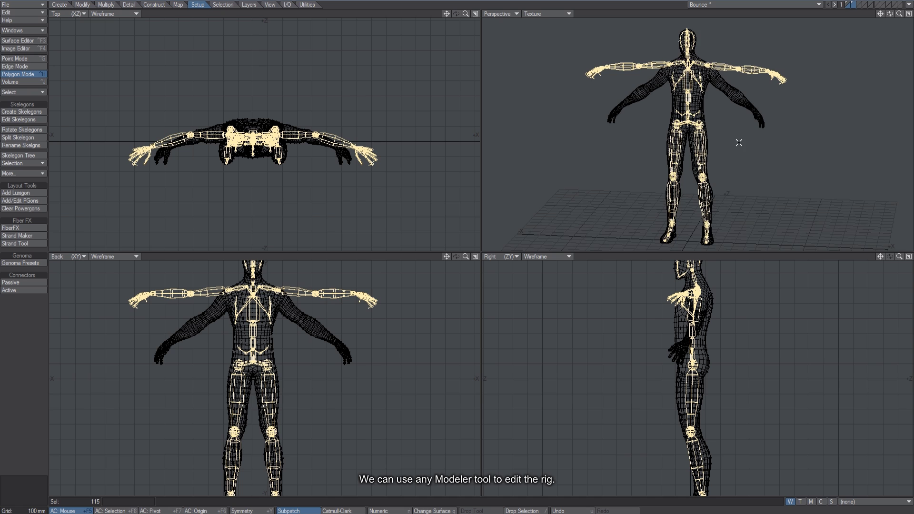
{"action": "mouse_move", "coordinate": [738, 143]}
{"action": "left_mouse_down", "text": "alt"}
{"action": "mouse_move", "coordinate": [746, 155]}
{"action": "mouse_move", "coordinate": [735, 130]}
{"action": "mouse_move", "coordinate": [742, 131]}
{"action": "left_mouse_up", "text": "alt"}
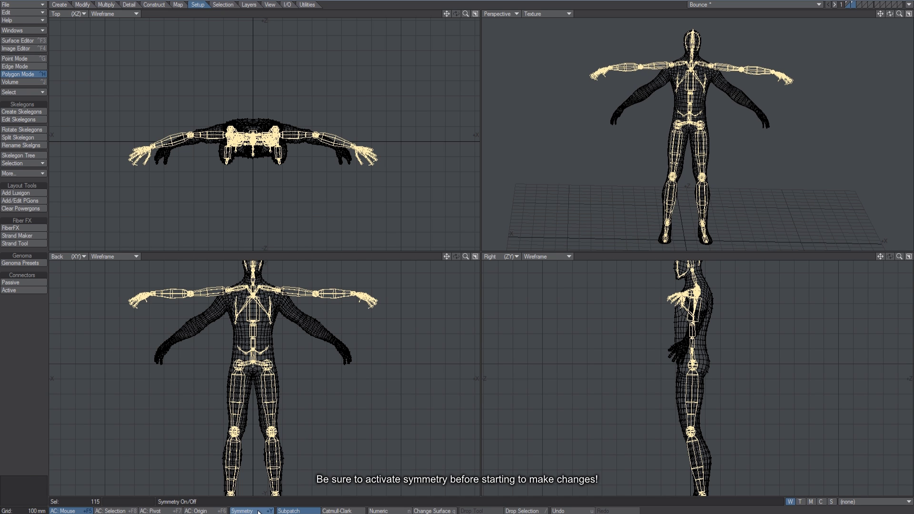
{"action": "scroll", "coordinate": [367, 329], "scroll_direction": "up", "scroll_amount": 4}
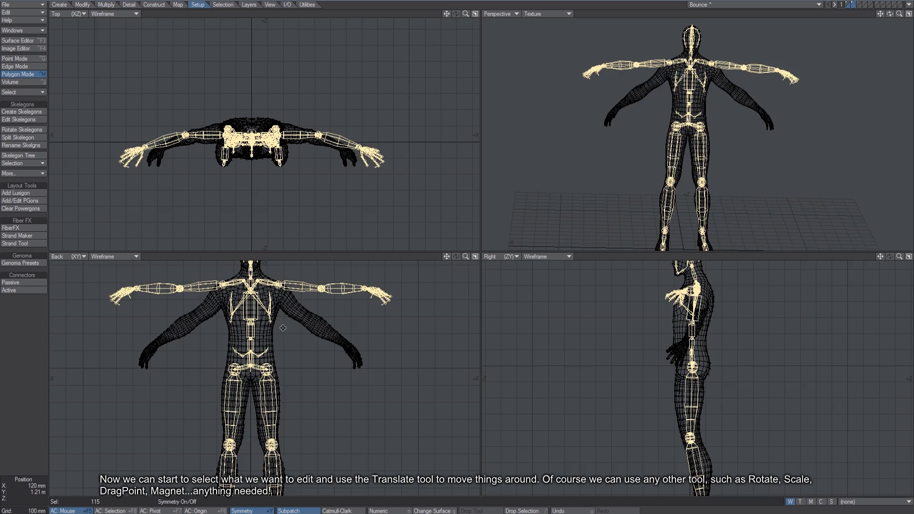
Step: Select the rig's forearm and hand skelegons, then rotate and translate them down until the elbow joints sit inside the character's elbows
{"action": "key", "text": "ctrl+g"}
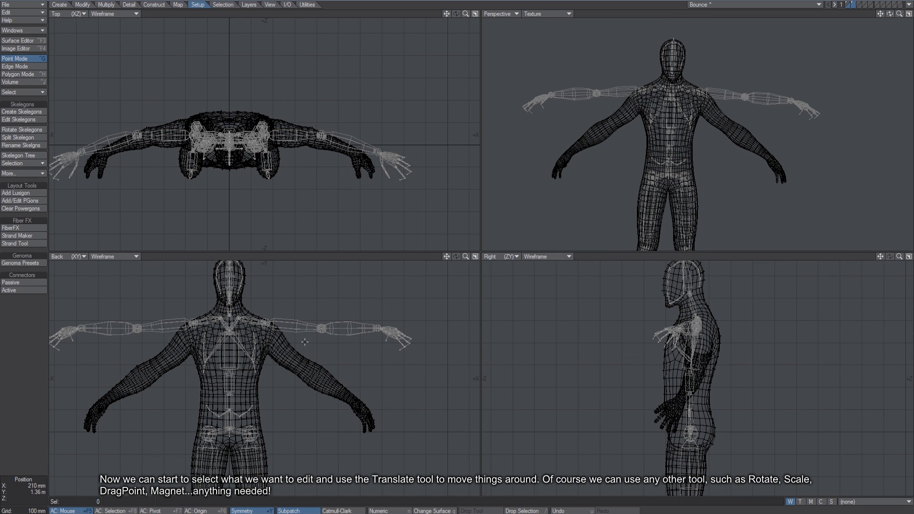
{"action": "left_click", "coordinate": [25, 74]}
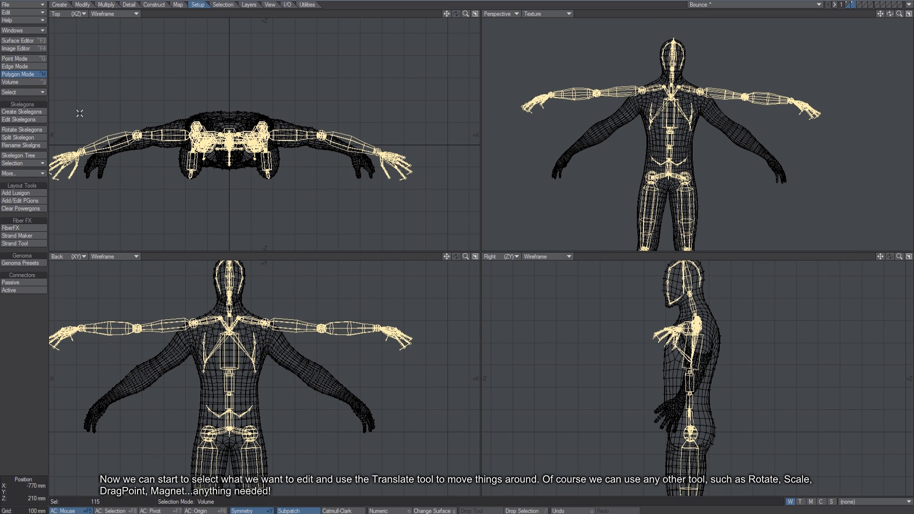
{"action": "left_click", "coordinate": [23, 384]}
{"action": "right_click_drag", "start_coordinate": [292, 364], "coordinate": [380, 296]}
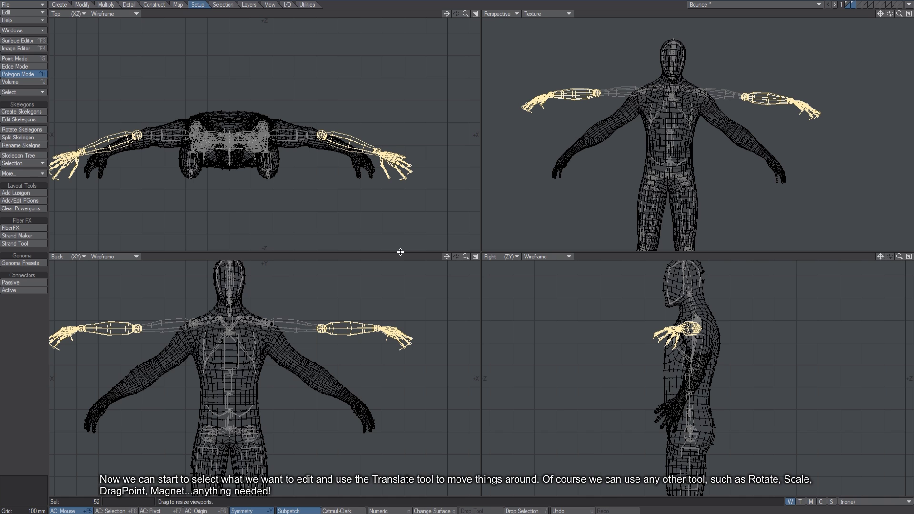
{"action": "key", "text": "y"}
{"action": "left_click_drag", "start_coordinate": [362, 372], "coordinate": [375, 372]}
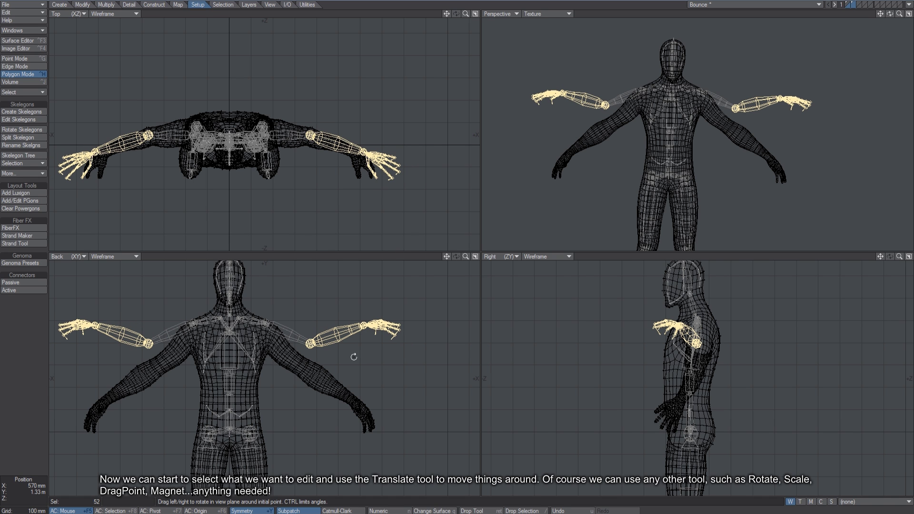
{"action": "key", "text": "t"}
{"action": "left_click_drag", "start_coordinate": [354, 357], "coordinate": [353, 396]}
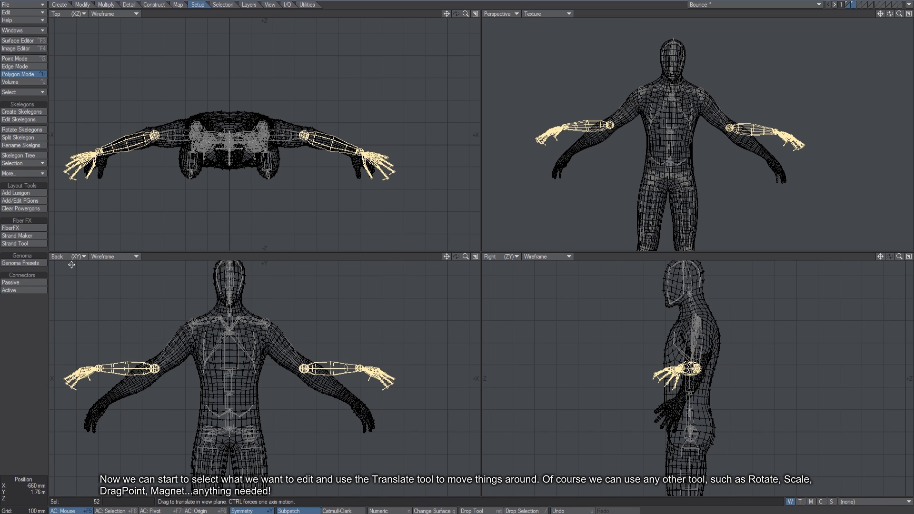
{"action": "key", "text": "slash"}
Step: Select the shoulder joint points and translate them slightly down to the centre of the character's shoulders
{"action": "key", "text": "ctrl+g"}
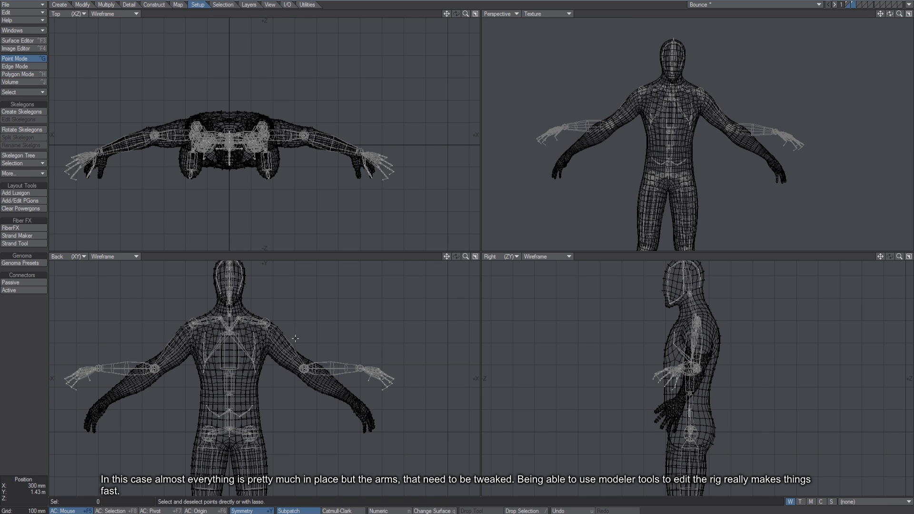
{"action": "right_click_drag", "start_coordinate": [298, 299], "coordinate": [304, 302]}
{"action": "key", "text": "t"}
{"action": "left_click_drag", "start_coordinate": [265, 323], "coordinate": [265, 332]}
{"action": "key", "text": "slash"}
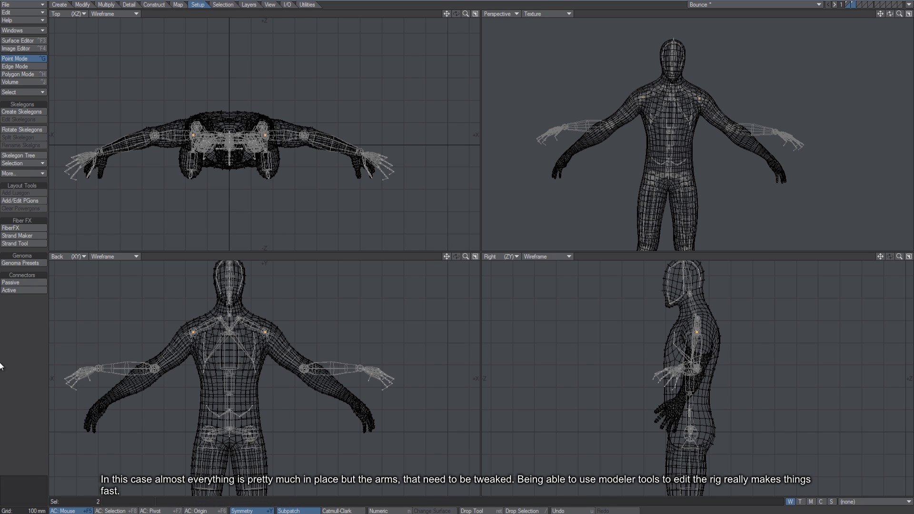
Step: Select the points from the elbows to the fingertips and rotate them around the elbow to align with the character's forearms and hands
{"action": "right_click_drag", "start_coordinate": [333, 336], "coordinate": [447, 446]}
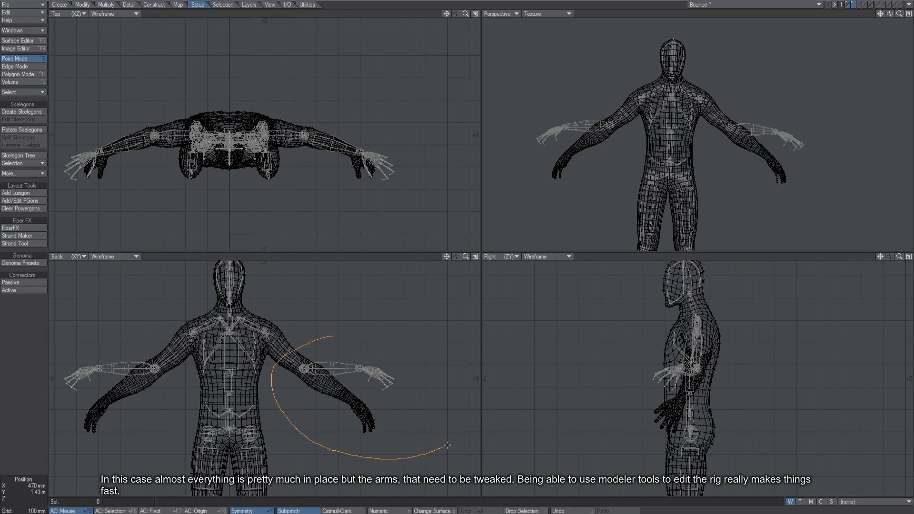
{"action": "right_click_drag", "start_coordinate": [375, 306], "coordinate": [372, 306]}
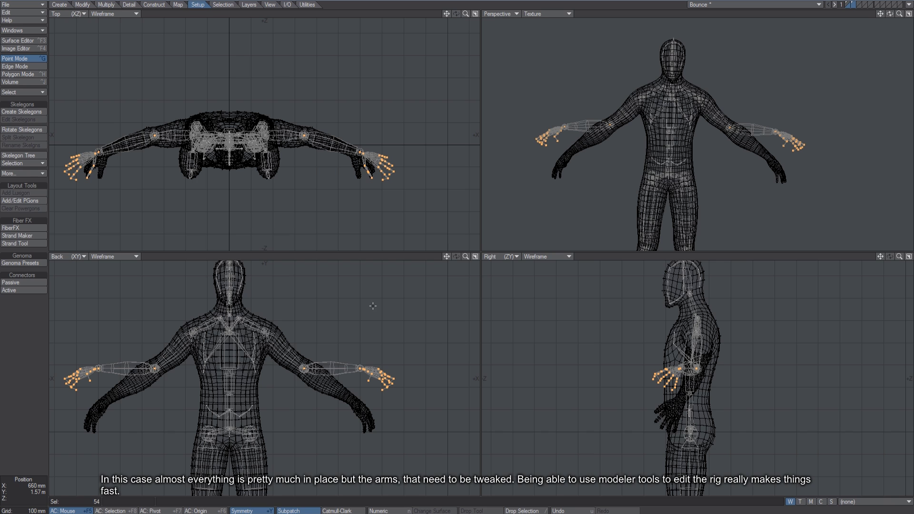
{"action": "key", "text": "y"}
{"action": "left_click_drag", "start_coordinate": [304, 368], "coordinate": [342, 367]}
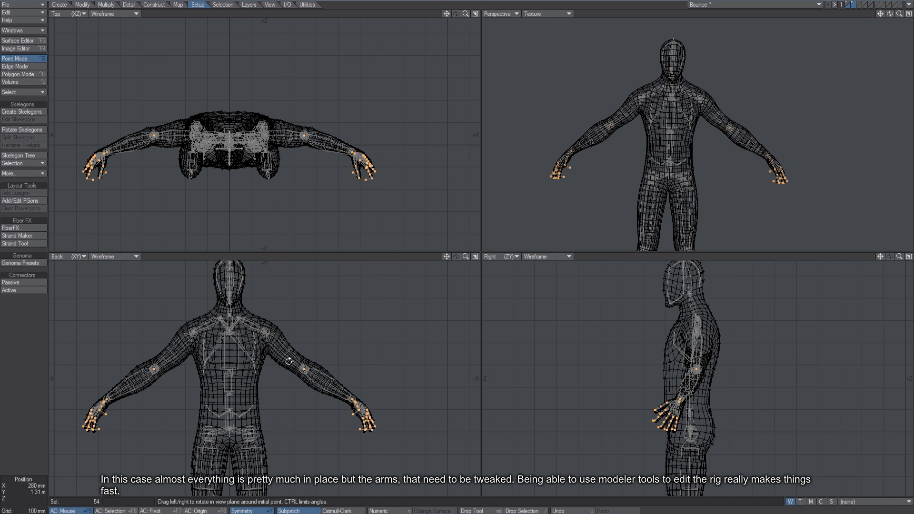
{"action": "key", "text": "space"}
{"action": "key", "text": "slash"}
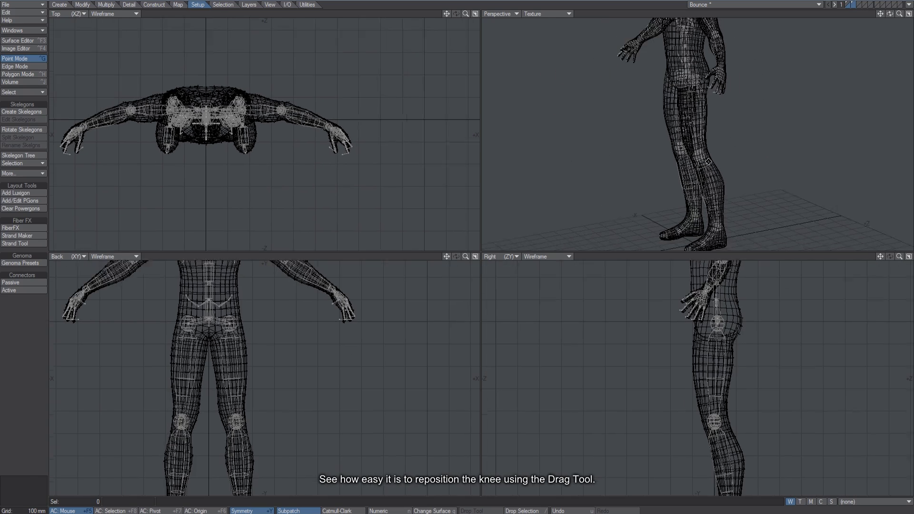
Step: Reposition the knee joint inside the character's knee in the side view with the Drag tool
{"action": "key", "text": "ctrl+t"}
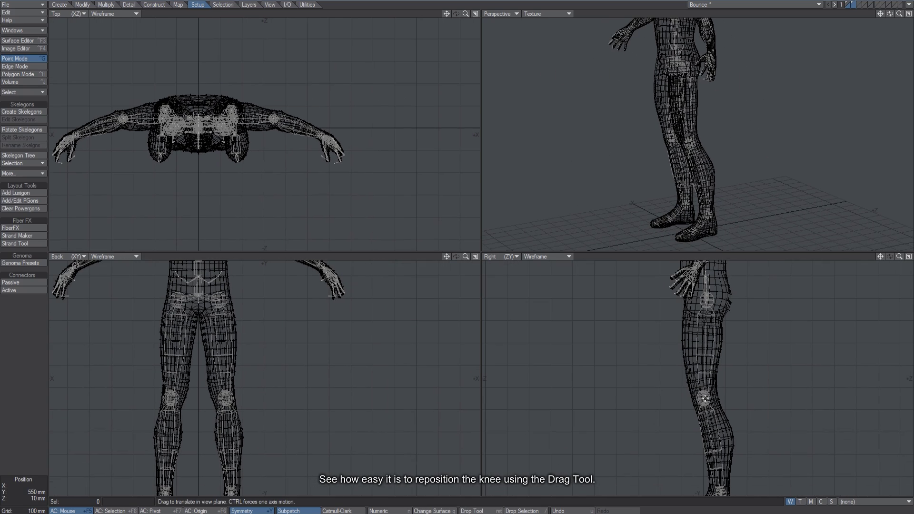
{"action": "left_click_drag", "start_coordinate": [704, 398], "coordinate": [703, 403]}
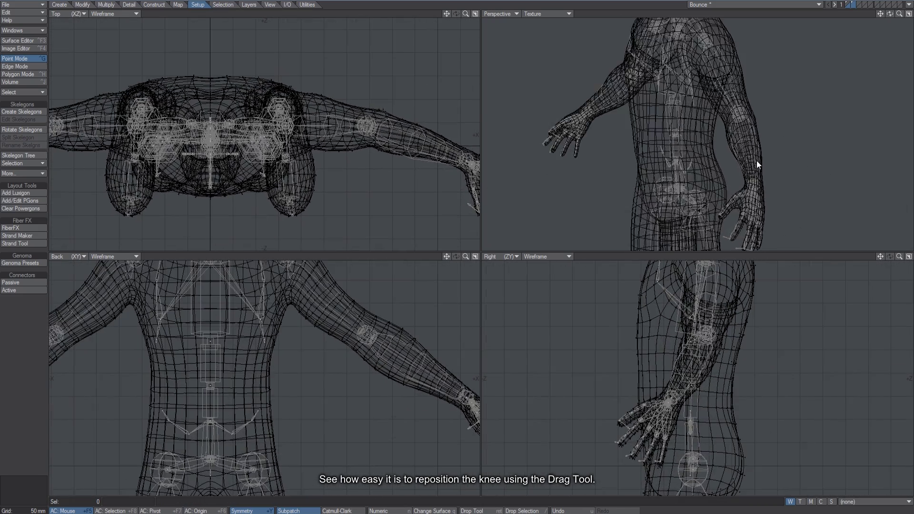
Step: Display the Perspective view in Color Wireframe mode
{"action": "left_click_drag", "start_coordinate": [755, 161], "coordinate": [770, 144], "text": "alt"}
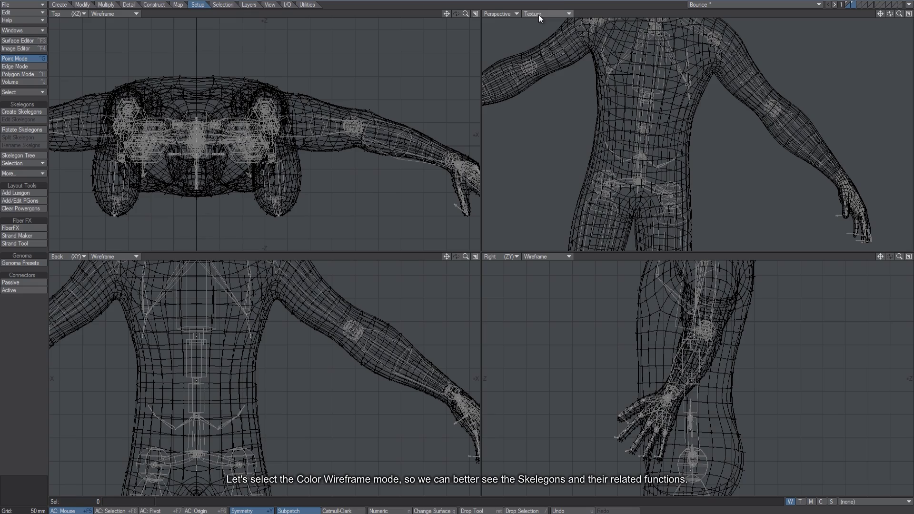
{"action": "left_click", "coordinate": [538, 14]}
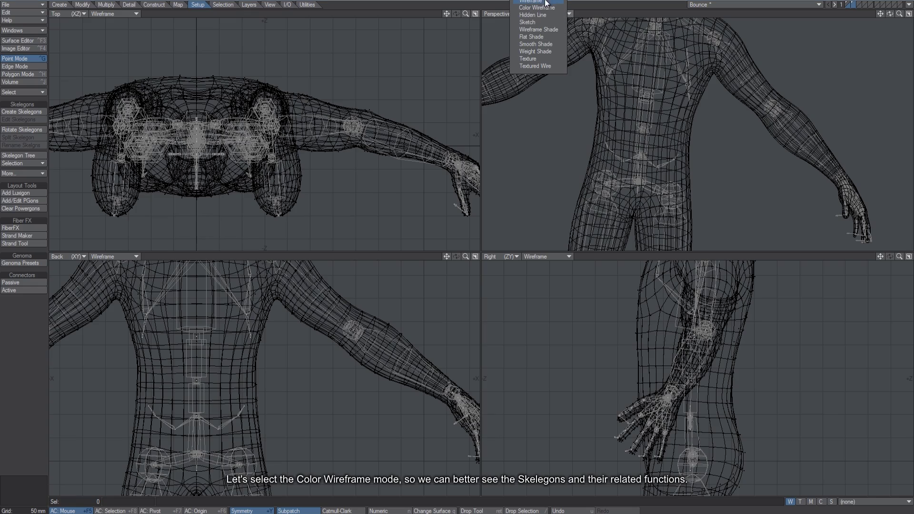
{"action": "left_click", "coordinate": [542, 11]}
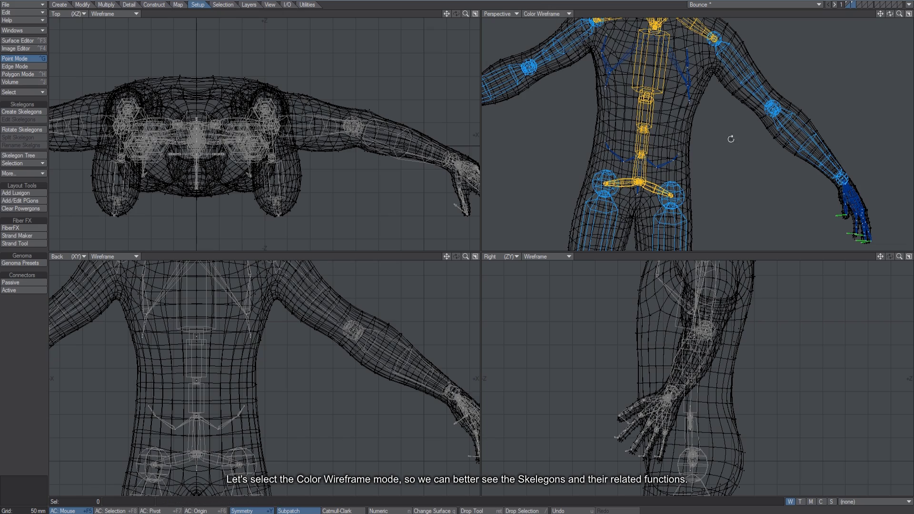
Step: Examine the colour-coded skelegons and the green finger arrows around the character's torso, arms and hands
{"action": "left_click_drag", "start_coordinate": [729, 138], "coordinate": [741, 198], "text": "alt"}
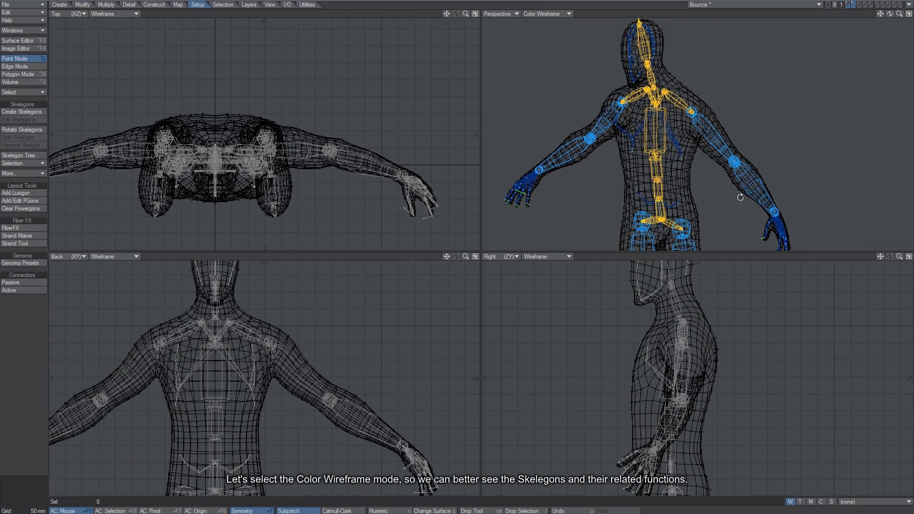
{"action": "left_click_drag", "start_coordinate": [683, 175], "coordinate": [712, 108], "text": "alt"}
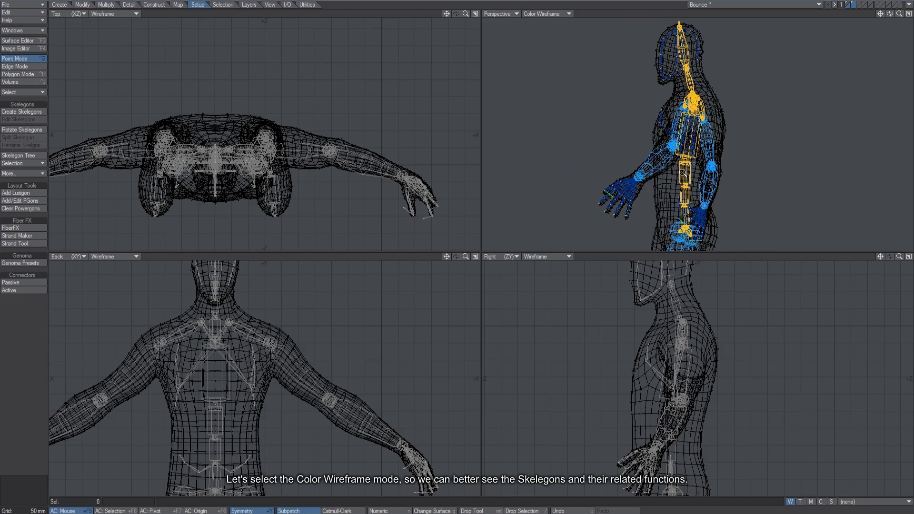
{"action": "left_click_drag", "start_coordinate": [683, 172], "coordinate": [740, 153], "text": "ctrl+alt"}
{"action": "left_click_drag", "start_coordinate": [714, 180], "coordinate": [769, 156], "text": "alt+shift"}
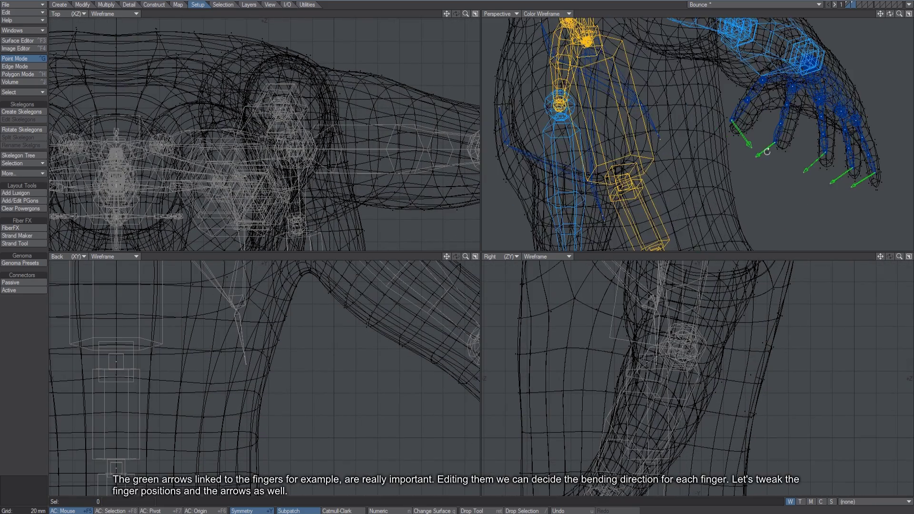
{"action": "left_click_drag", "start_coordinate": [844, 142], "coordinate": [775, 175], "text": "alt"}
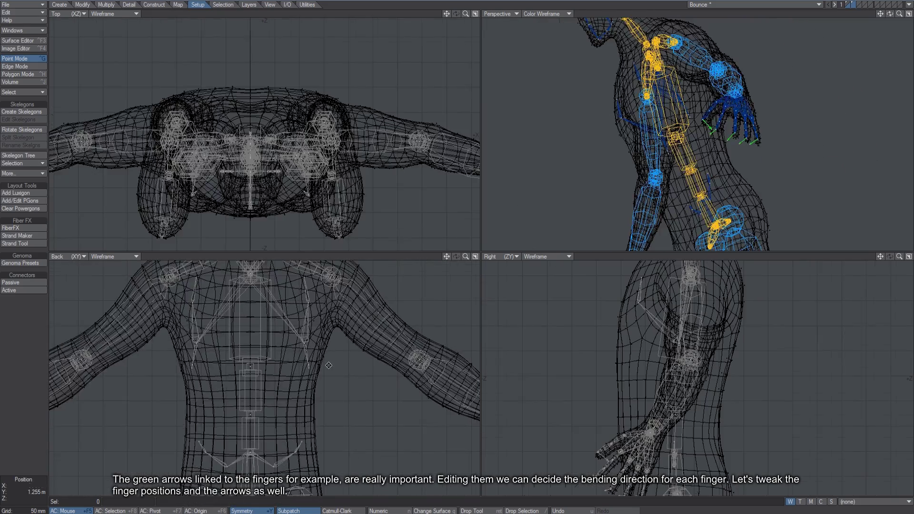
{"action": "key", "text": "a"}
{"action": "left_click_drag", "start_coordinate": [354, 409], "coordinate": [328, 365], "text": "alt+shift"}
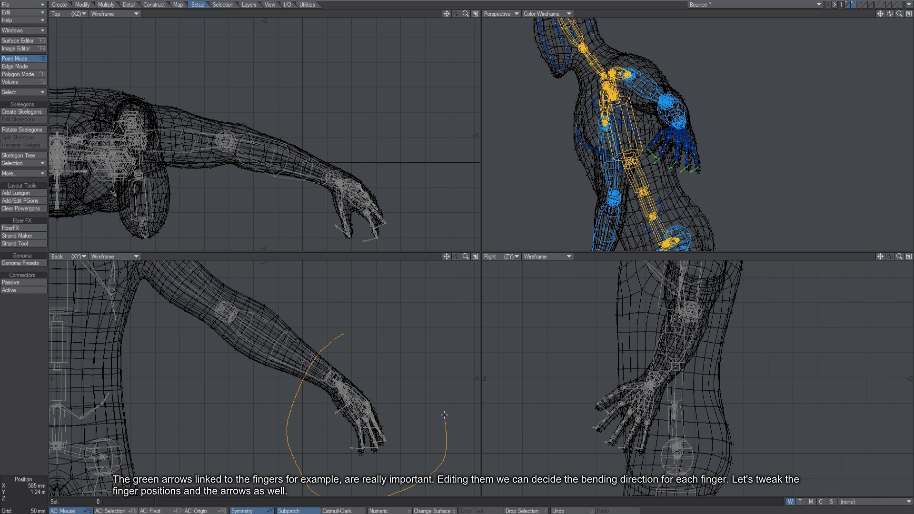
Step: Lasso all skelegons of one hand as polygons and rotate them about 1° around the wrist in the Perspective view
{"action": "key", "text": "ctrl+h"}
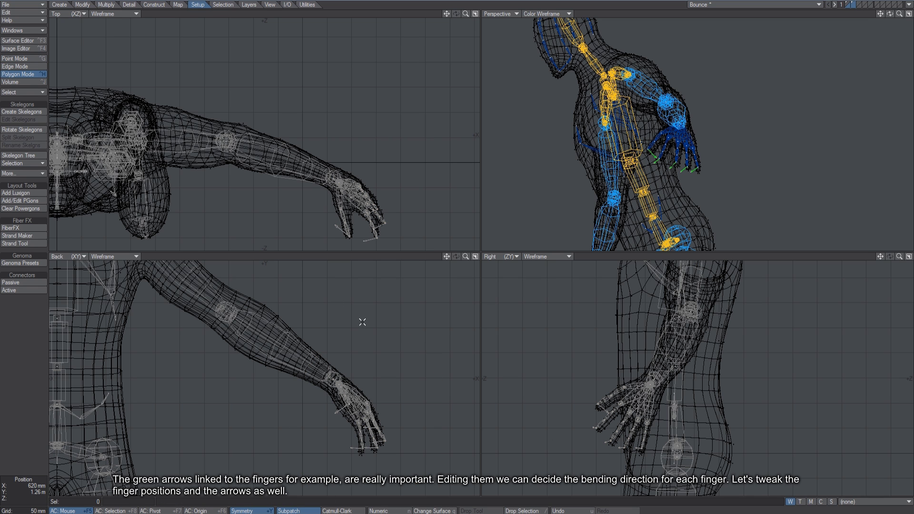
{"action": "right_click_drag", "start_coordinate": [459, 441], "coordinate": [469, 407]}
{"action": "key", "text": "shift+a"}
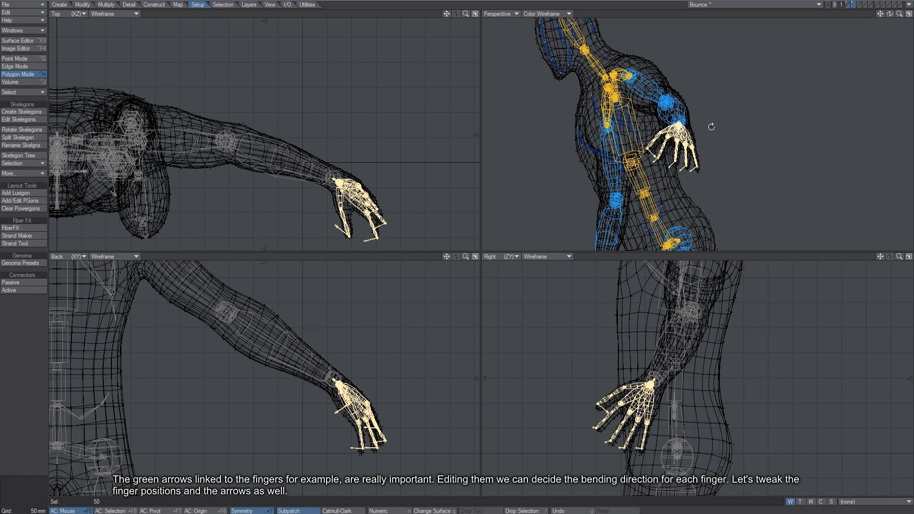
{"action": "key", "text": "y"}
{"action": "left_click_drag", "start_coordinate": [693, 62], "coordinate": [696, 62]}
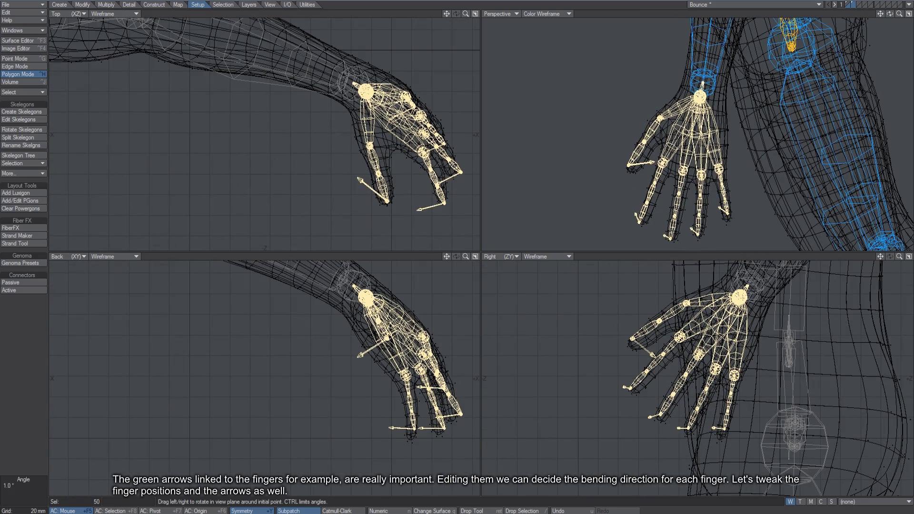
Step: Translate the selected hand skelegons about -2 mm in Z to centre them inside the hand mesh
{"action": "key", "text": "t"}
{"action": "scroll", "coordinate": [714, 362], "scroll_direction": "up", "scroll_amount": 1}
{"action": "mouse_move", "coordinate": [714, 96]}
{"action": "left_mouse_down", "text": "alt"}
{"action": "mouse_move", "coordinate": [709, 138]}
{"action": "mouse_move", "coordinate": [698, 140]}
{"action": "mouse_move", "coordinate": [709, 91]}
{"action": "left_mouse_up", "text": "alt"}
{"action": "left_click_drag", "start_coordinate": [678, 77], "coordinate": [675, 78]}
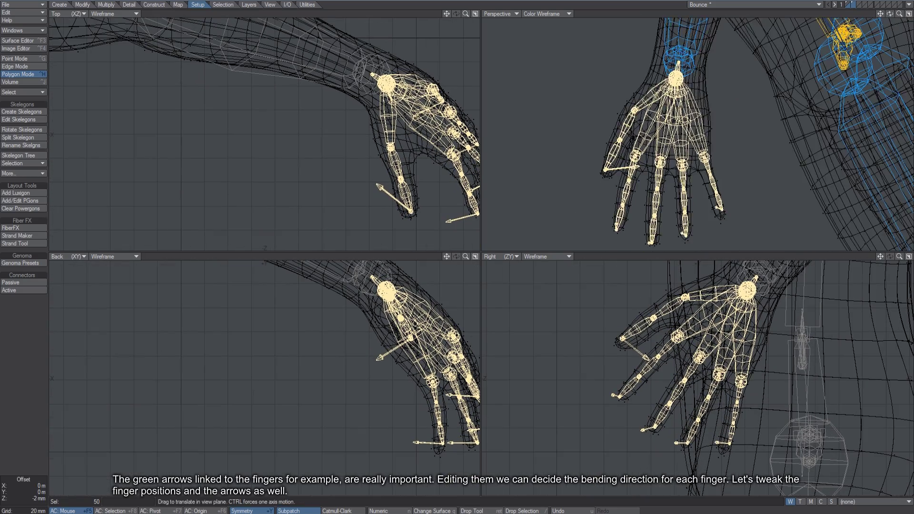
{"action": "left_click_drag", "start_coordinate": [805, 95], "coordinate": [714, 153], "text": "alt"}
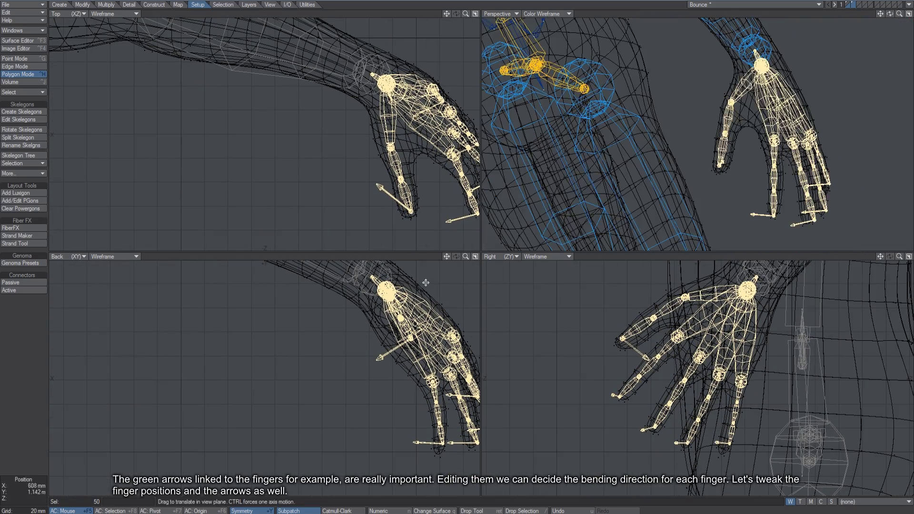
Step: Select the middle finger's bending arrow and translate it so its base sits inside the fingertip mesh
{"action": "key", "text": "slash"}
{"action": "left_click_drag", "start_coordinate": [795, 143], "coordinate": [728, 157], "text": "alt"}
{"action": "key", "text": "g"}
{"action": "key", "text": "period"}
{"action": "left_click_drag", "start_coordinate": [645, 99], "coordinate": [654, 124], "text": "alt"}
{"action": "left_click", "coordinate": [708, 195]}
{"action": "key", "text": "shift+a"}
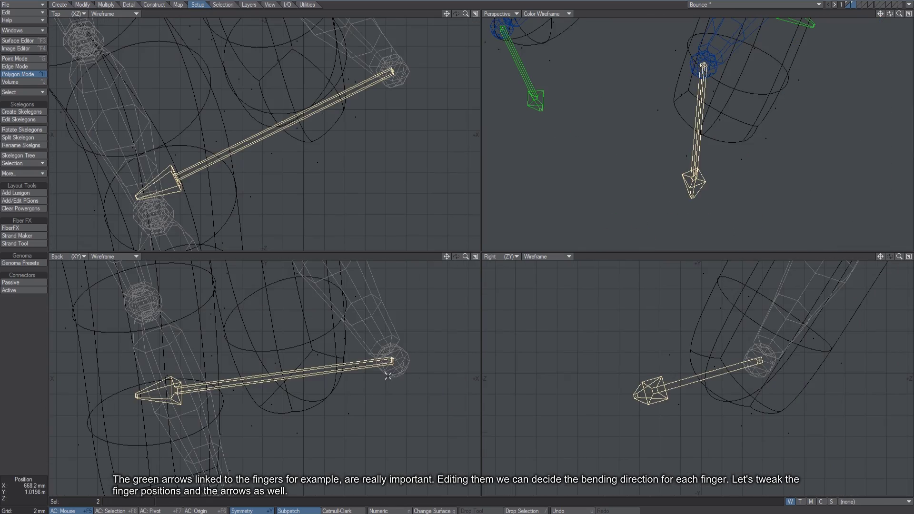
{"action": "key", "text": "t"}
{"action": "left_click_drag", "start_coordinate": [471, 360], "coordinate": [407, 378]}
Step: Select the points of the index finger's outer joint and translate them to the centre of the finger mesh
{"action": "left_click_drag", "start_coordinate": [666, 133], "coordinate": [699, 150], "text": "alt"}
{"action": "key", "text": "comma"}
{"action": "key", "text": "Return"}
{"action": "key", "text": "comma"}
{"action": "key", "text": "comma"}
{"action": "key", "text": "ctrl+g"}
{"action": "left_click", "coordinate": [31, 357]}
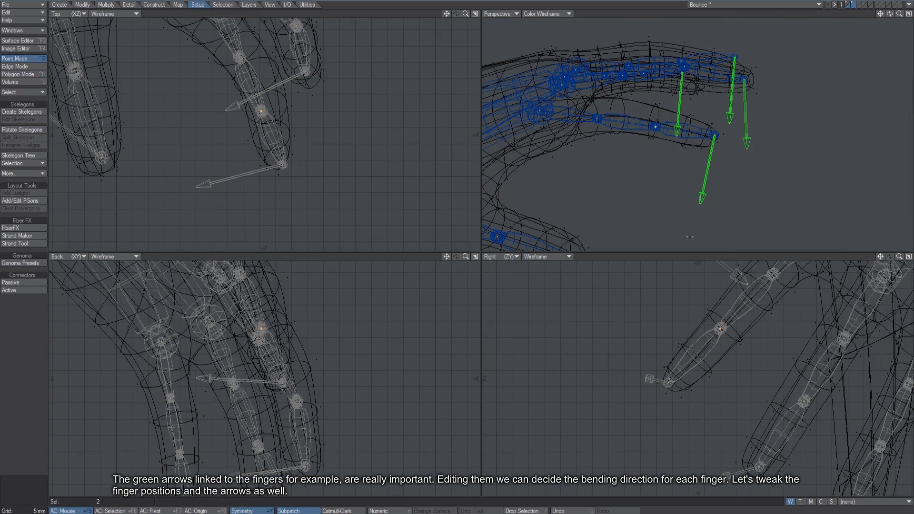
{"action": "left_click", "coordinate": [721, 320]}
{"action": "key", "text": "shift+a"}
{"action": "left_click_drag", "start_coordinate": [763, 390], "coordinate": [666, 404], "text": "ctrl+alt"}
{"action": "key", "text": "g"}
{"action": "key", "text": "t"}
{"action": "left_click_drag", "start_coordinate": [265, 353], "coordinate": [278, 348]}
{"action": "left_click_drag", "start_coordinate": [728, 350], "coordinate": [738, 352]}
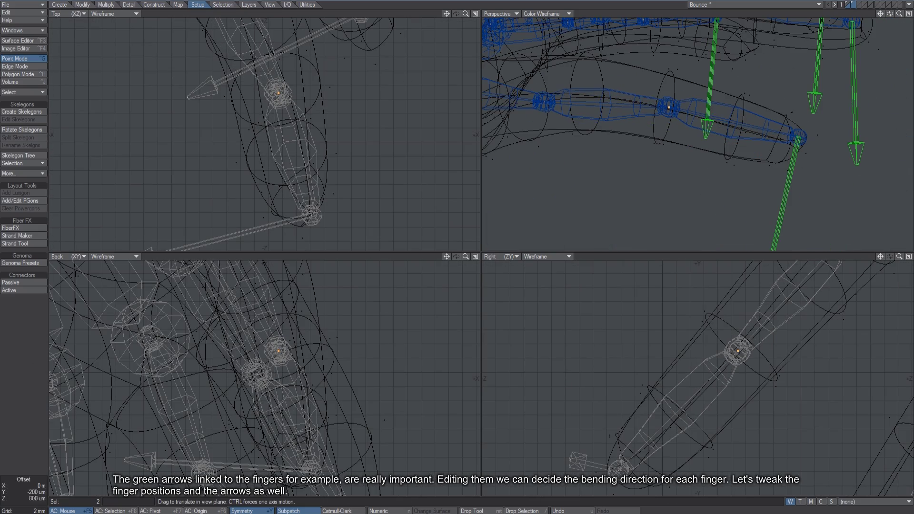
Step: Select the points of the index finger's next joint toward the palm and translate them to the finger's centre
{"action": "key", "text": "Return"}
{"action": "key", "text": "slash"}
{"action": "right_click_drag", "start_coordinate": [519, 76], "coordinate": [588, 68]}
{"action": "key", "text": "t"}
{"action": "key", "text": "shift+a"}
{"action": "left_click_drag", "start_coordinate": [747, 343], "coordinate": [643, 338], "text": "ctrl+alt"}
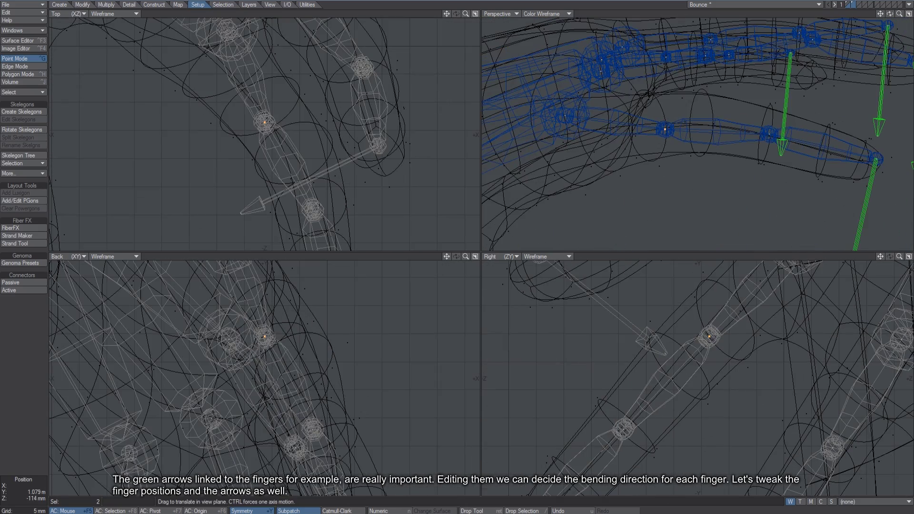
{"action": "left_click_drag", "start_coordinate": [264, 337], "coordinate": [276, 336]}
Step: Adjust the index finger's bending direction by moving the tip of its green arrow with the Drag tool
{"action": "scroll", "coordinate": [558, 115], "scroll_direction": "down", "scroll_amount": 6}
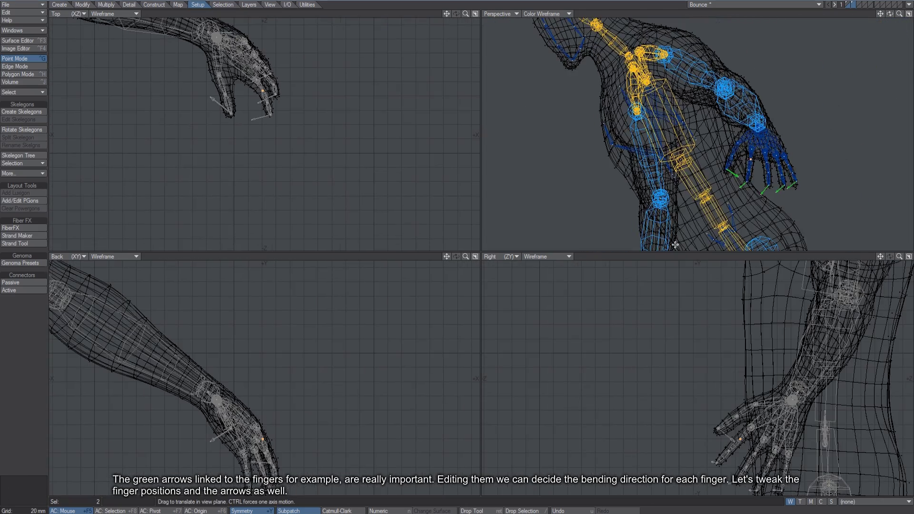
{"action": "left_click_drag", "start_coordinate": [675, 245], "coordinate": [760, 100], "text": "alt"}
{"action": "scroll", "coordinate": [787, 155], "scroll_direction": "up", "scroll_amount": 3}
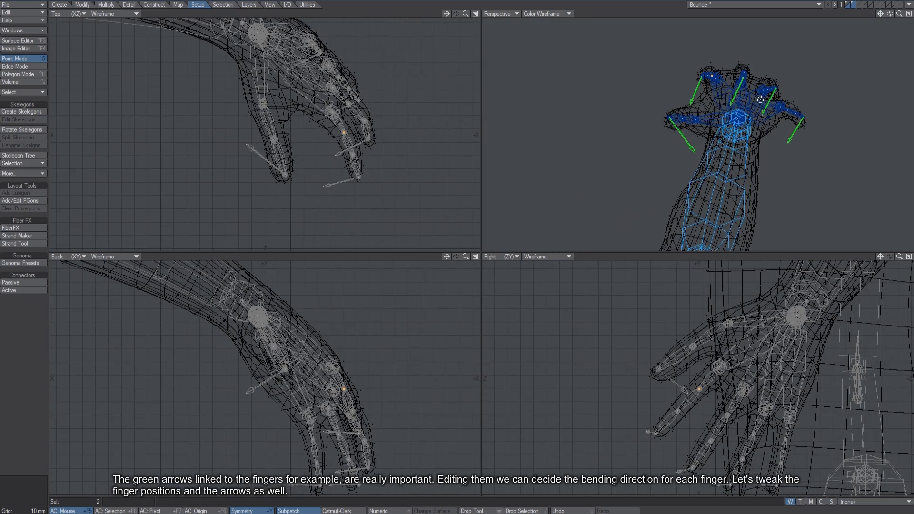
{"action": "key", "text": "ctrl+t"}
{"action": "key", "text": "space"}
{"action": "left_click", "coordinate": [661, 177]}
{"action": "key", "text": "ctrl+t"}
{"action": "left_click_drag", "start_coordinate": [691, 104], "coordinate": [731, 114]}
{"action": "key", "text": "space"}
{"action": "left_click_drag", "start_coordinate": [735, 116], "coordinate": [760, 141], "text": "alt"}
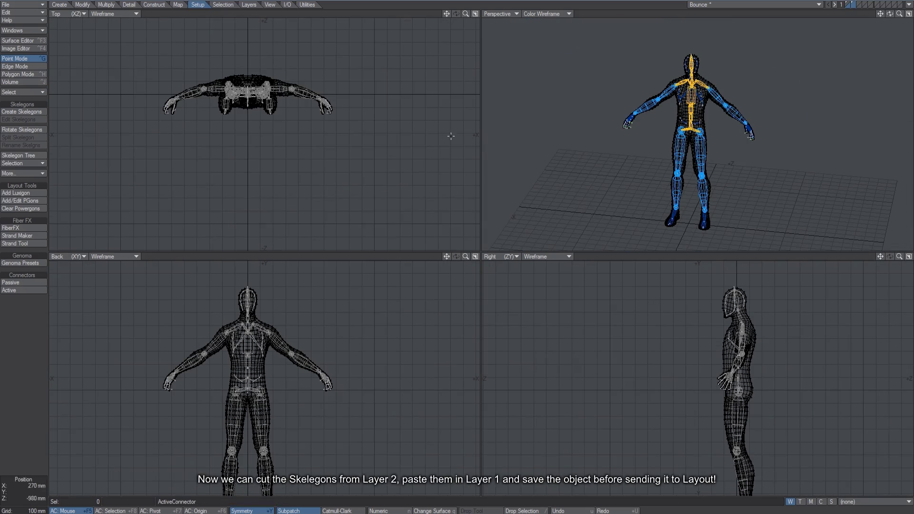
Step: Cut all skelegons from layer 2 and paste them into layer 1 with the character mesh
{"action": "left_click", "coordinate": [854, 4]}
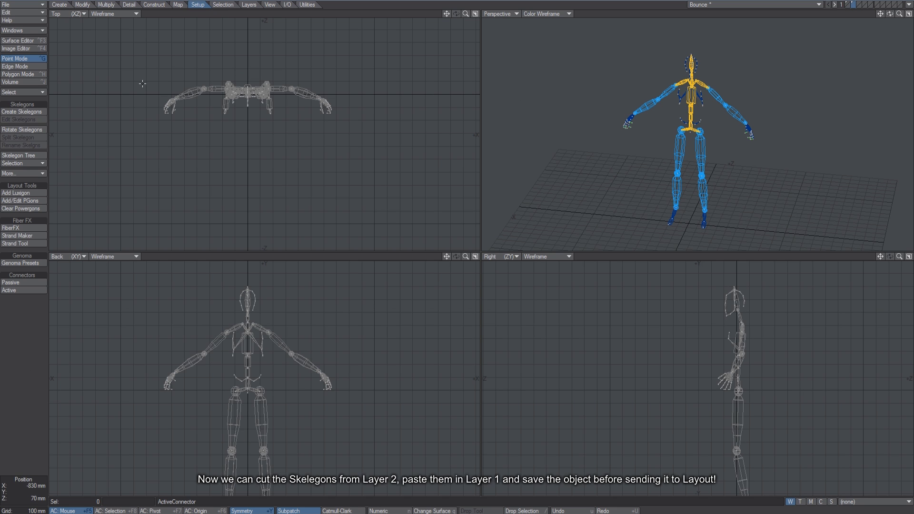
{"action": "left_click", "coordinate": [36, 74]}
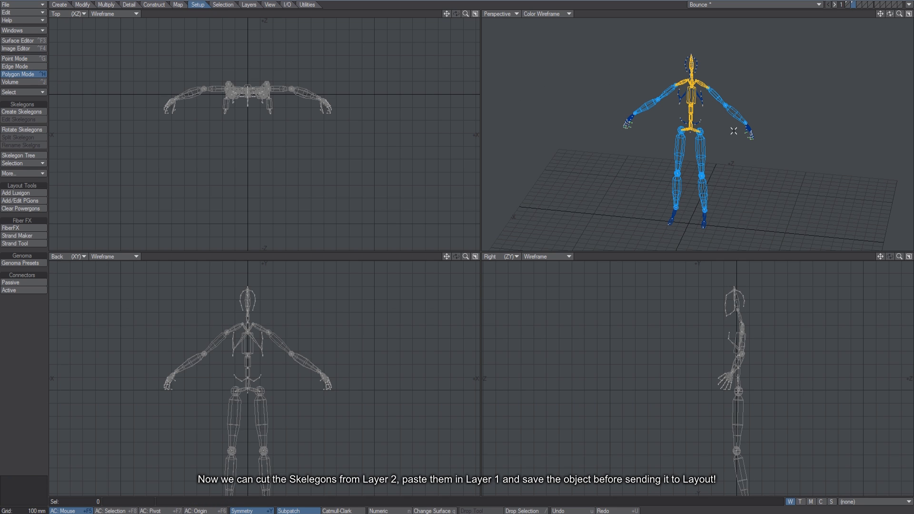
{"action": "key", "text": "ctrl+x"}
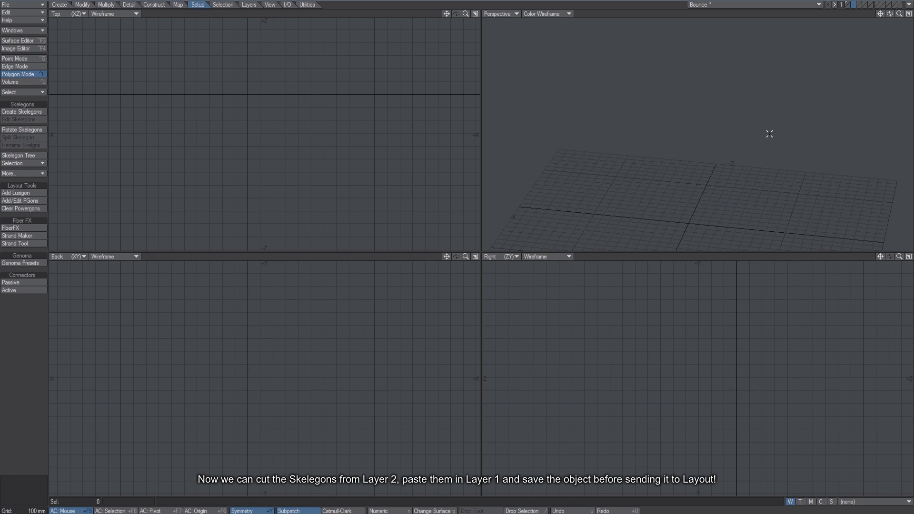
{"action": "key", "text": "1"}
{"action": "key", "text": "ctrl+v"}
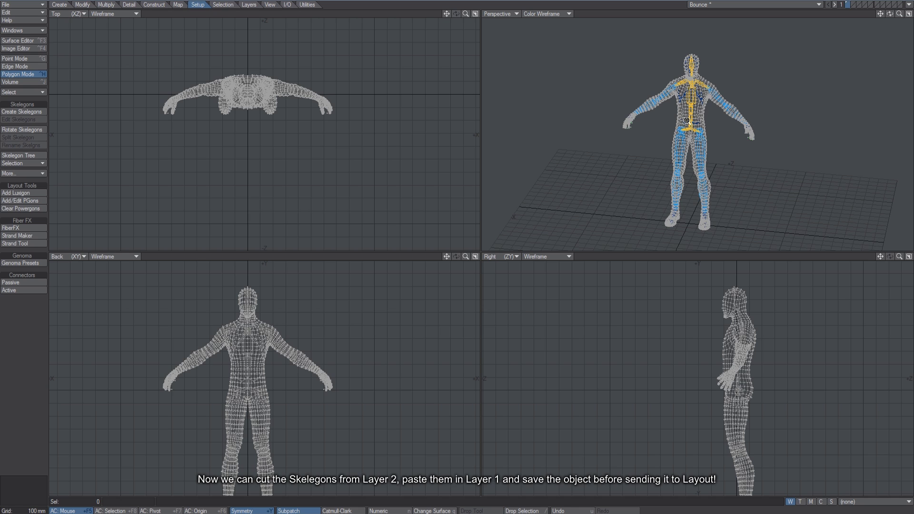
{"action": "scroll", "coordinate": [686, 120], "scroll_direction": "up", "scroll_amount": 3}
{"action": "left_click_drag", "start_coordinate": [720, 129], "coordinate": [740, 124], "text": "alt+shift"}
{"action": "scroll", "coordinate": [741, 124], "scroll_direction": "down", "scroll_amount": 1}
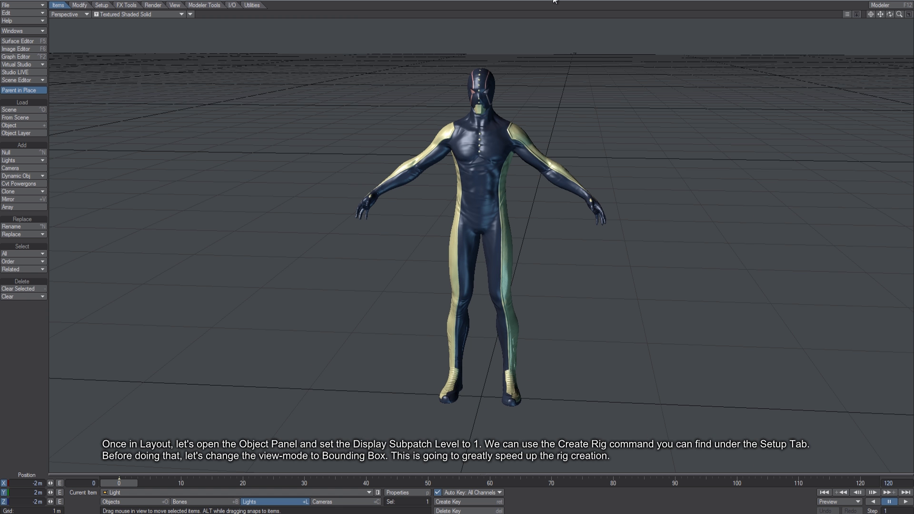
Step: In Layout, set the Bounce object's Display SubPatch Level to 1 in its properties
{"action": "left_click_drag", "start_coordinate": [589, 259], "coordinate": [569, 279], "text": "alt"}
{"action": "left_click_drag", "start_coordinate": [628, 266], "coordinate": [619, 294], "text": "alt"}
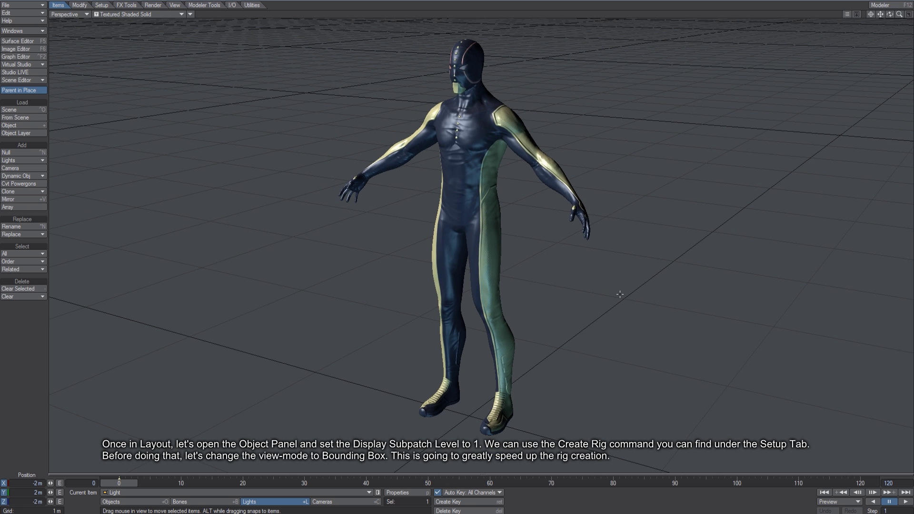
{"action": "key", "text": "shift+o"}
{"action": "key", "text": "p"}
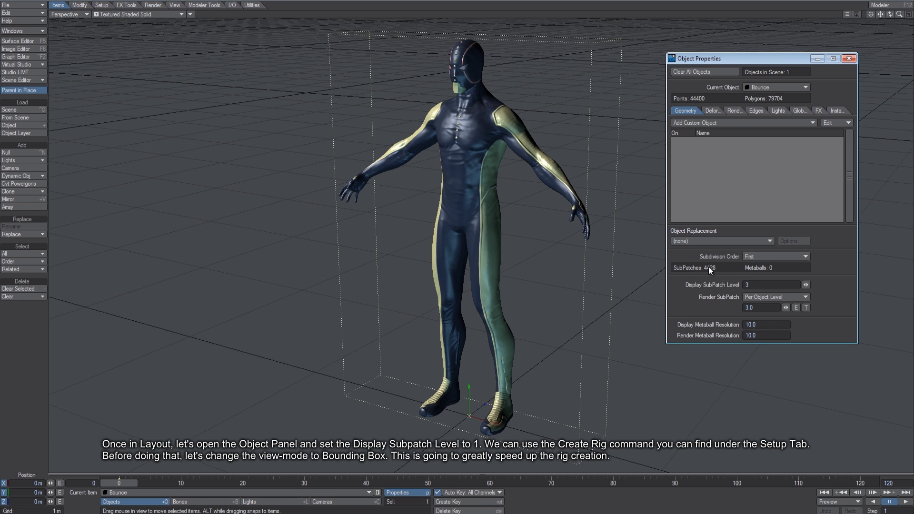
{"action": "type", "text": "1"}
{"action": "key", "text": "Return"}
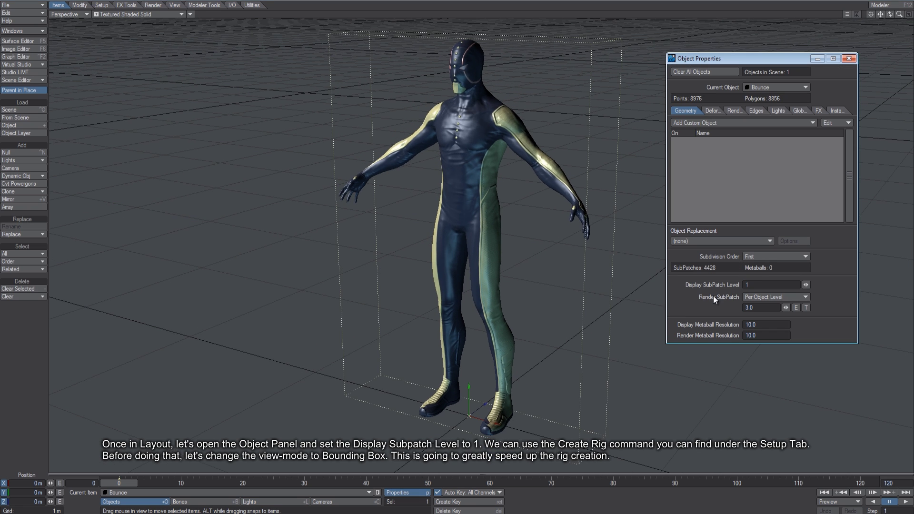
{"action": "left_click_drag", "start_coordinate": [509, 224], "coordinate": [514, 343], "text": "alt"}
{"action": "left_click_drag", "start_coordinate": [619, 310], "coordinate": [590, 309], "text": "ctrl+alt"}
{"action": "left_click_drag", "start_coordinate": [590, 310], "coordinate": [590, 211], "text": "alt+shift"}
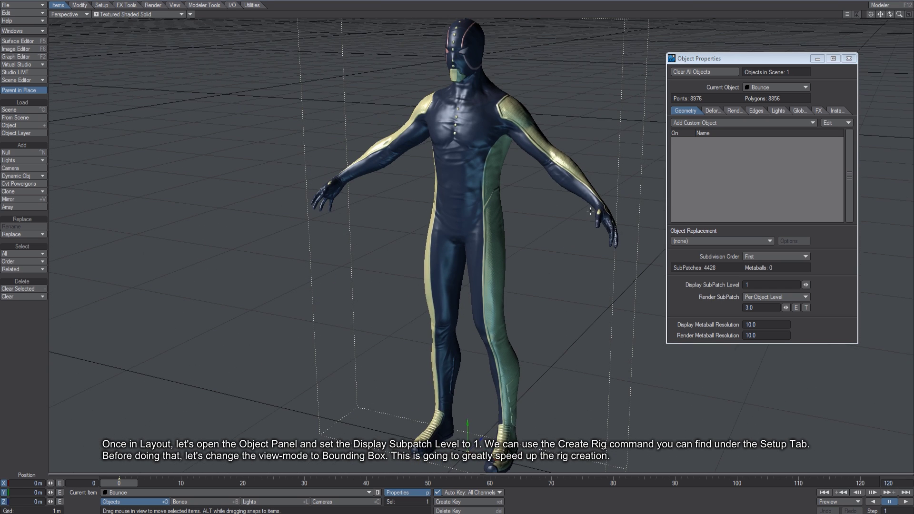
{"action": "left_click", "coordinate": [850, 58]}
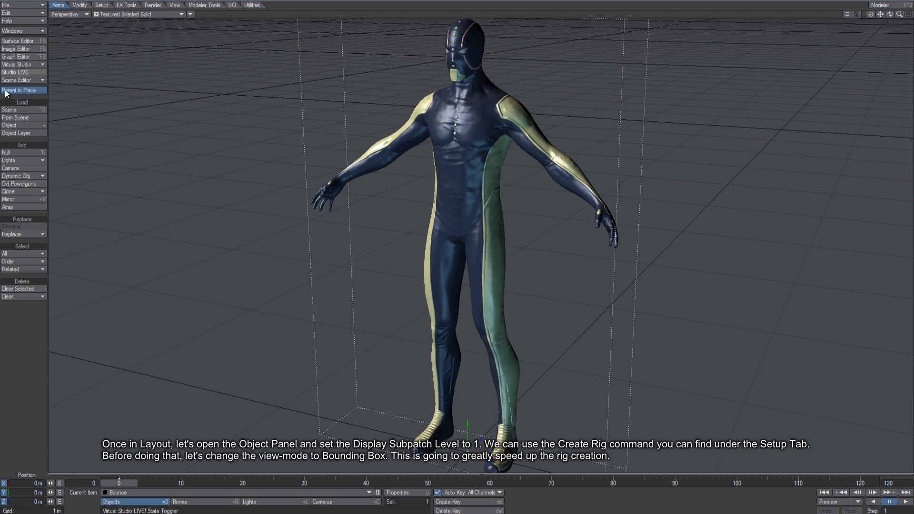
Step: Change the viewport to Bounding Box mode and create the Genoma rig for the Bounce object
{"action": "left_click", "coordinate": [108, 6]}
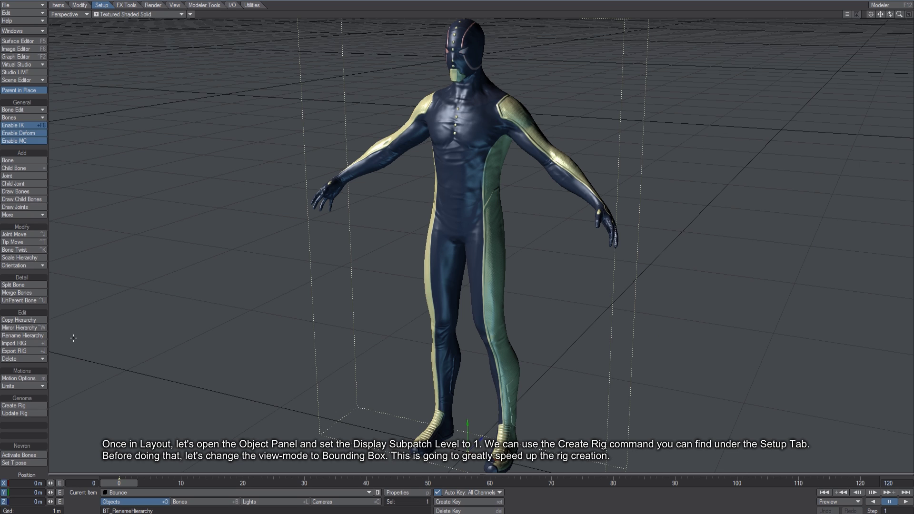
{"action": "left_click", "coordinate": [160, 14]}
{"action": "left_click", "coordinate": [186, 2]}
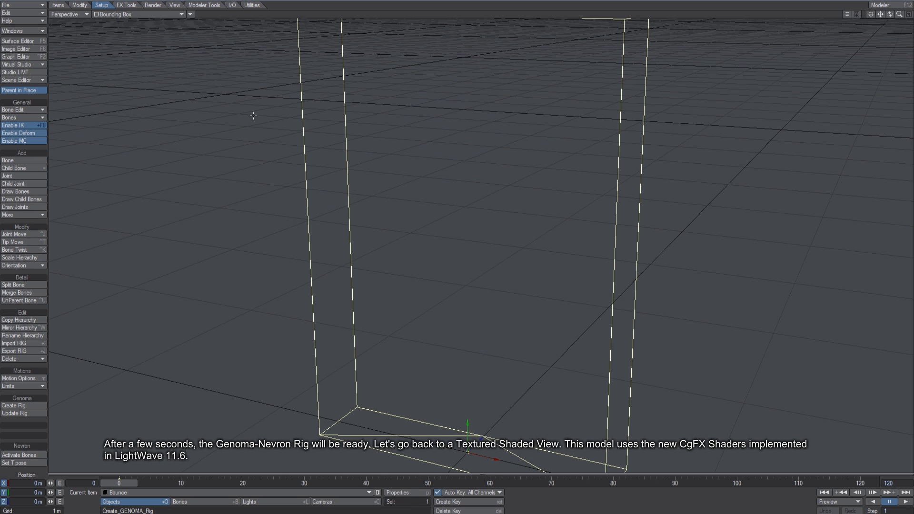
{"action": "left_click", "coordinate": [27, 406]}
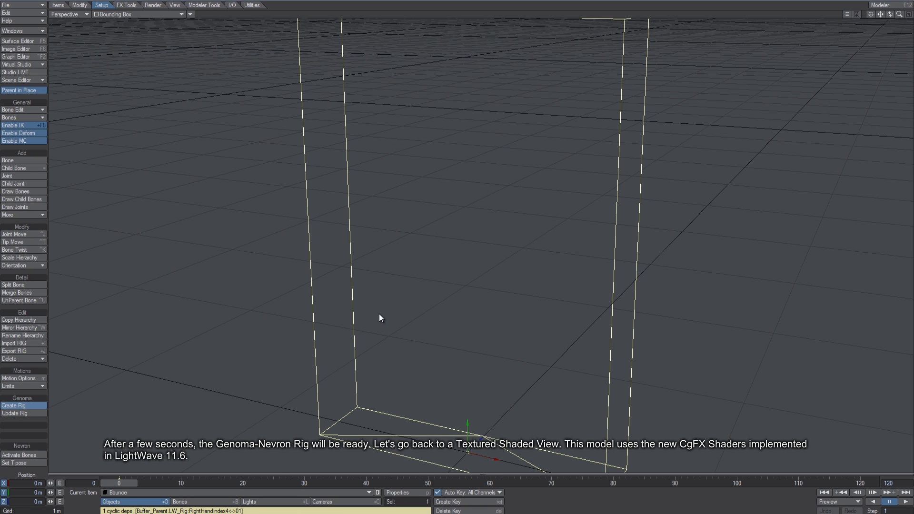
Step: Return the viewport to Textured Shaded Solid mode to show the rigged character
{"action": "left_click", "coordinate": [164, 14]}
{"action": "left_click", "coordinate": [171, 49]}
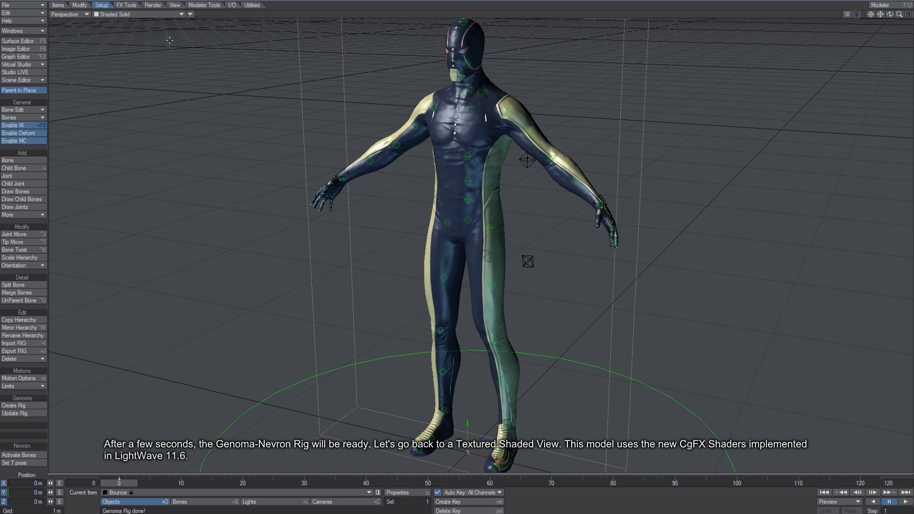
{"action": "left_click", "coordinate": [164, 14]}
{"action": "left_click_drag", "start_coordinate": [478, 275], "coordinate": [504, 285], "text": "alt"}
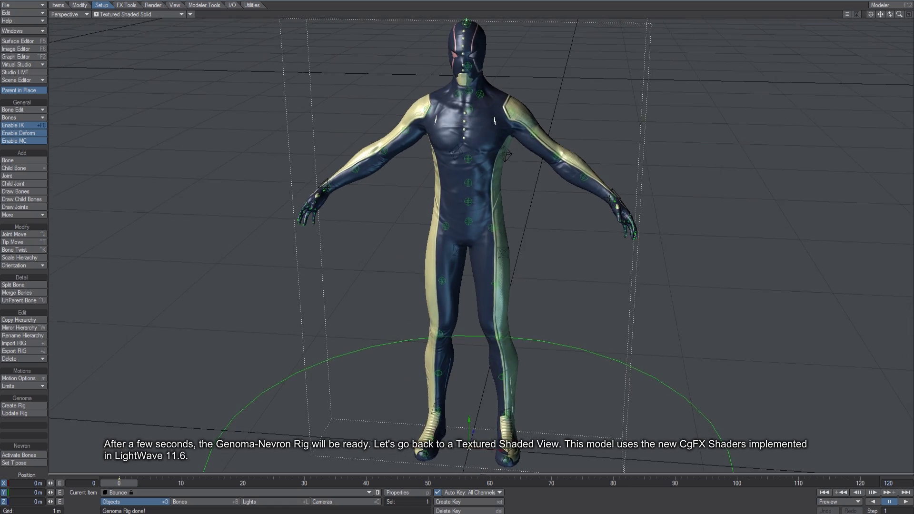
{"action": "left_click_drag", "start_coordinate": [480, 246], "coordinate": [479, 231], "text": "alt"}
Step: Enable Bone X-Ray in the Perspective view to show the bones through the character
{"action": "left_click", "coordinate": [190, 14]}
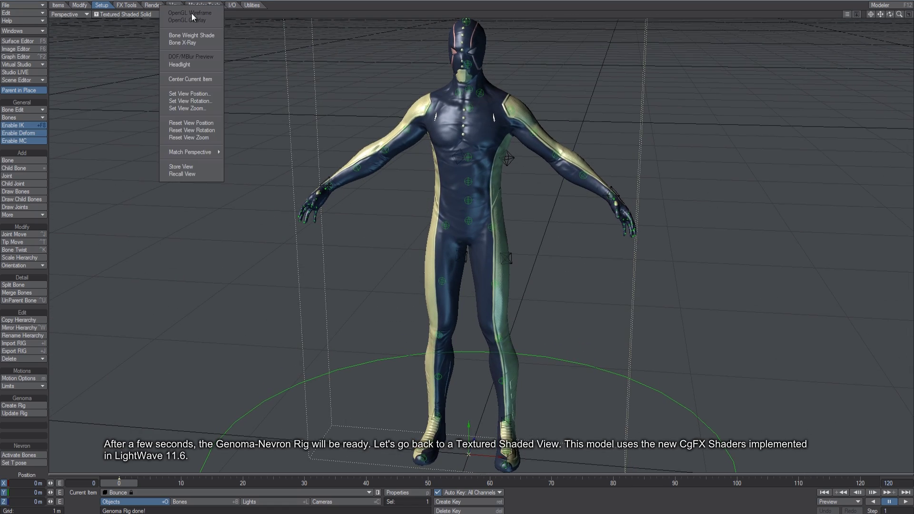
{"action": "left_click", "coordinate": [183, 41]}
{"action": "left_click_drag", "start_coordinate": [570, 269], "coordinate": [566, 178], "text": "alt"}
{"action": "left_click", "coordinate": [515, 93]}
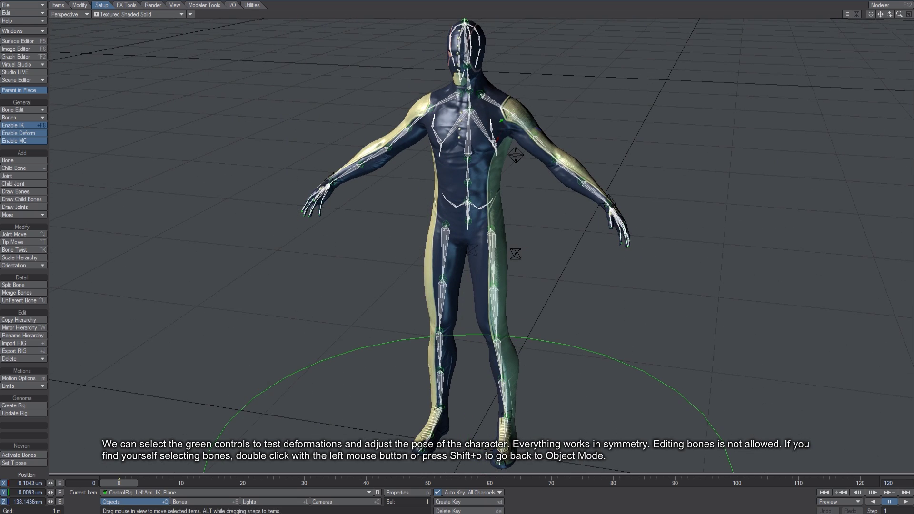
{"action": "key", "text": "y"}
{"action": "left_click_drag", "start_coordinate": [545, 110], "coordinate": [536, 134]}
{"action": "key", "text": "ctrl+z"}
Step: Test the deformation by rotating the left shoulder control, and undo the rotation
{"action": "scroll", "coordinate": [515, 93], "scroll_direction": "up", "scroll_amount": 5}
{"action": "left_click_drag", "start_coordinate": [515, 94], "coordinate": [598, 220], "text": "alt+shift"}
{"action": "left_click", "coordinate": [479, 245]}
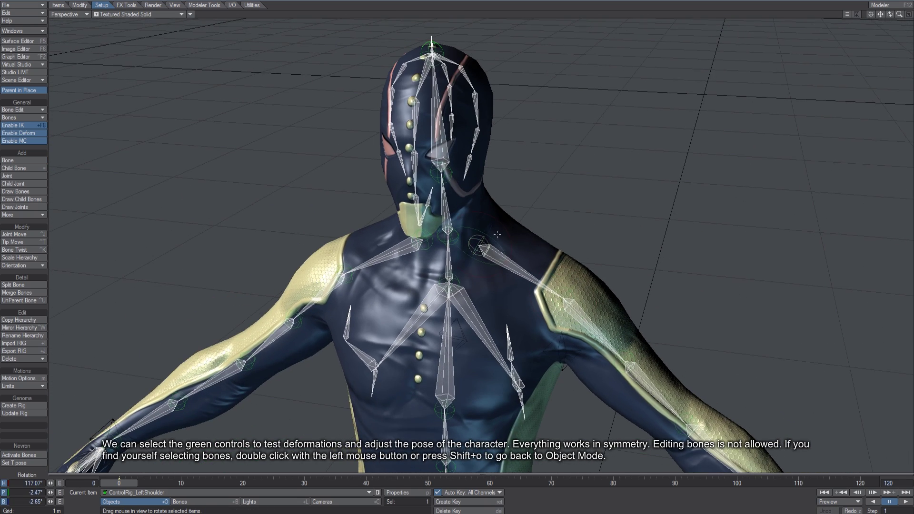
{"action": "left_click_drag", "start_coordinate": [501, 223], "coordinate": [499, 50]}
{"action": "key", "text": "ctrl+z"}
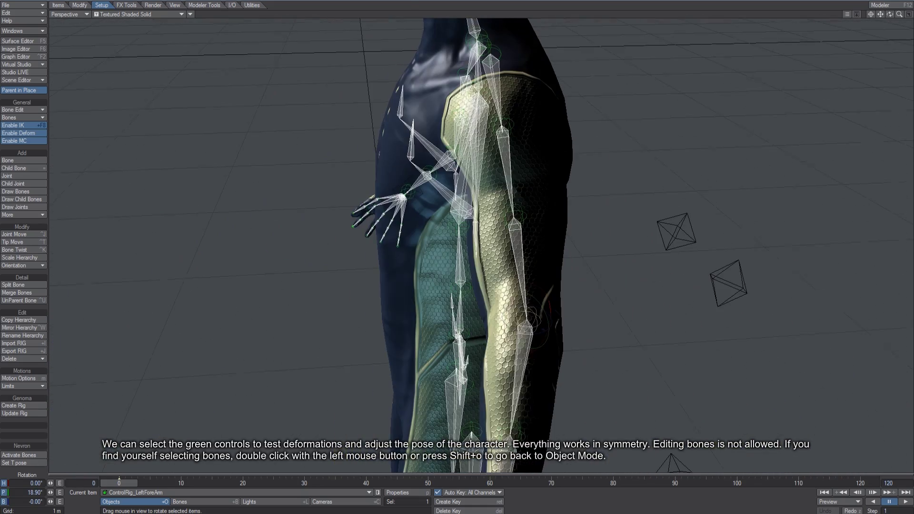
Step: Test-bend the left forearm control to about 97° pitch and the left upper leg control, undoing the test rotations
{"action": "left_click_drag", "start_coordinate": [481, 286], "coordinate": [480, 210]}
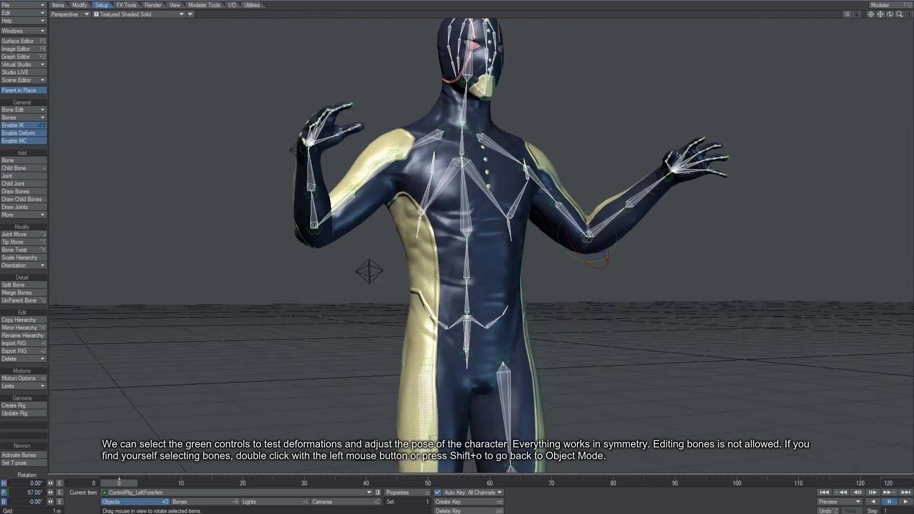
{"action": "key", "text": "ctrl+z"}
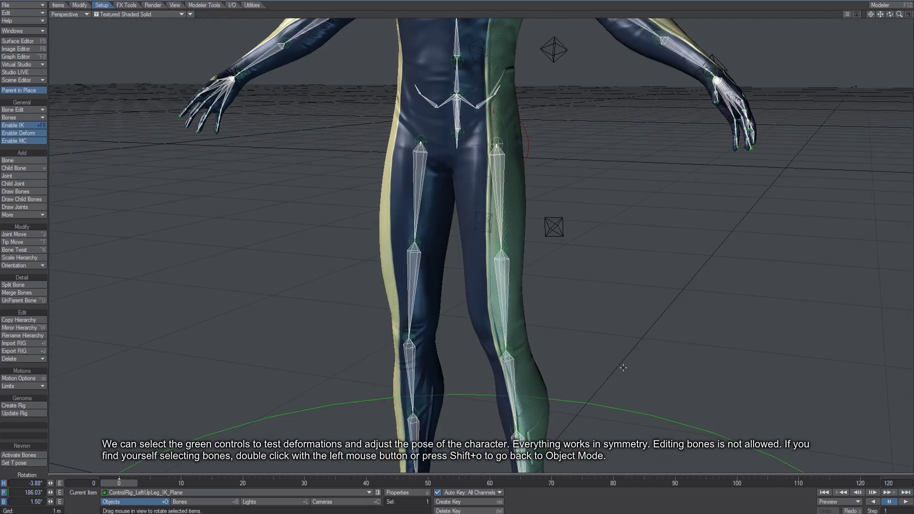
{"action": "left_click_drag", "start_coordinate": [557, 230], "coordinate": [557, 259]}
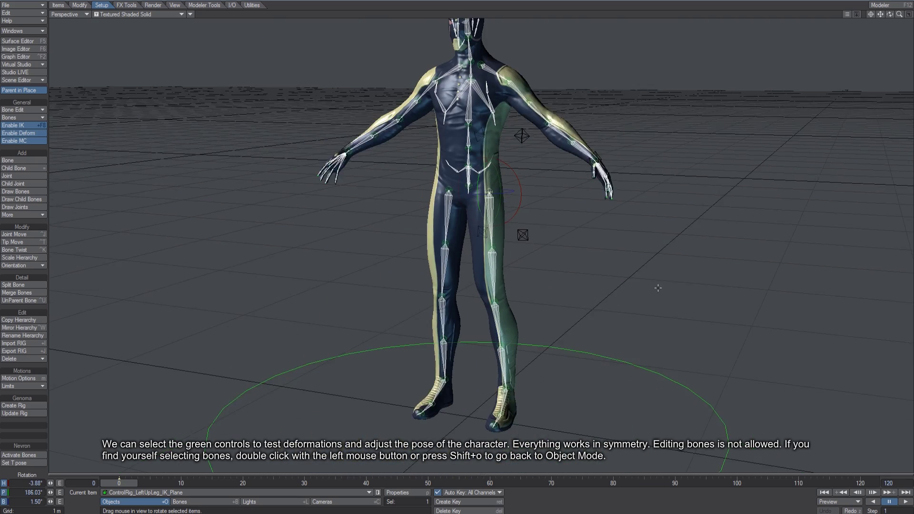
{"action": "left_click_drag", "start_coordinate": [658, 288], "coordinate": [619, 317], "text": "ctrl+alt"}
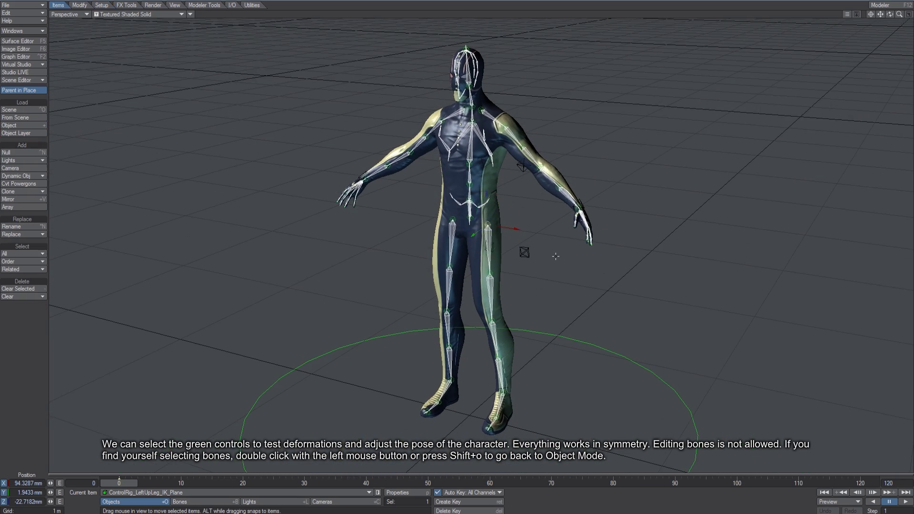
{"action": "left_click_drag", "start_coordinate": [554, 255], "coordinate": [555, 241], "text": "alt"}
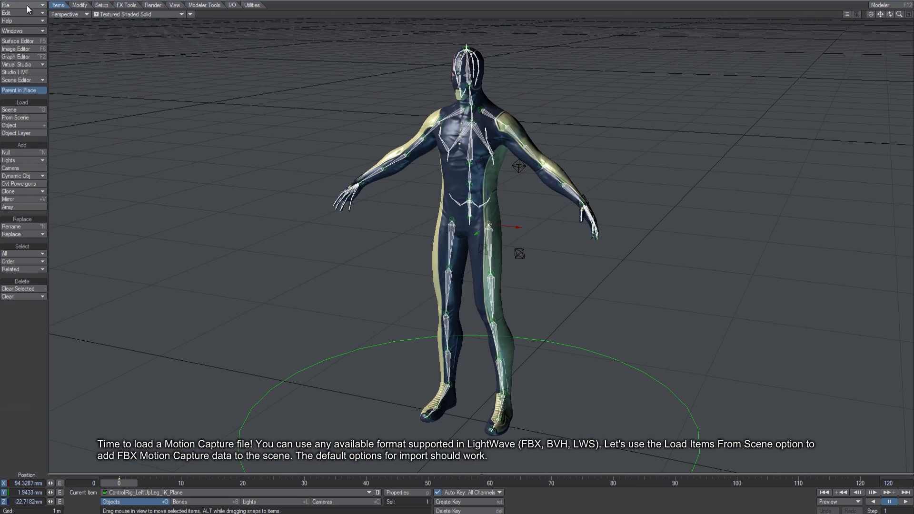
Step: Load the items from the motion capture scene WalkTurn90Right_M.fbx, using the default FBX import options and keeping both objects checked
{"action": "left_click", "coordinate": [36, 6]}
{"action": "mouse_move", "coordinate": [38, 7]}
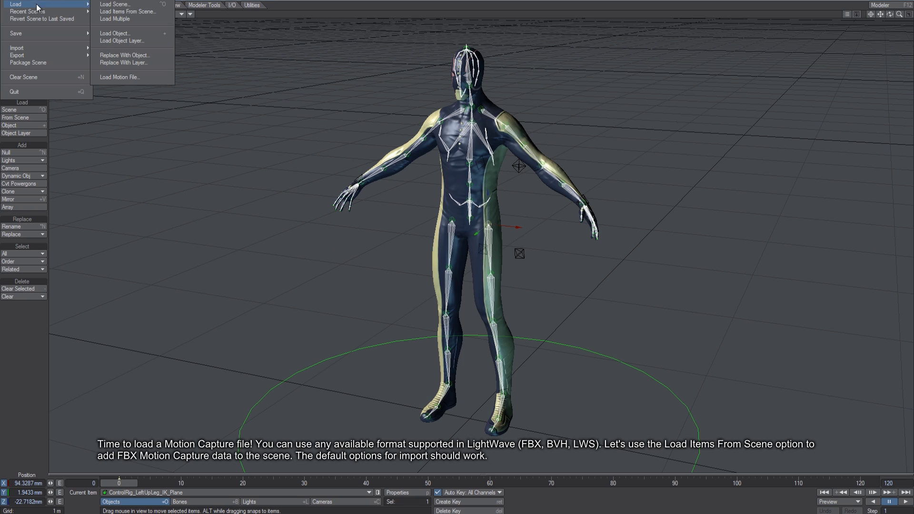
{"action": "left_click", "coordinate": [137, 11]}
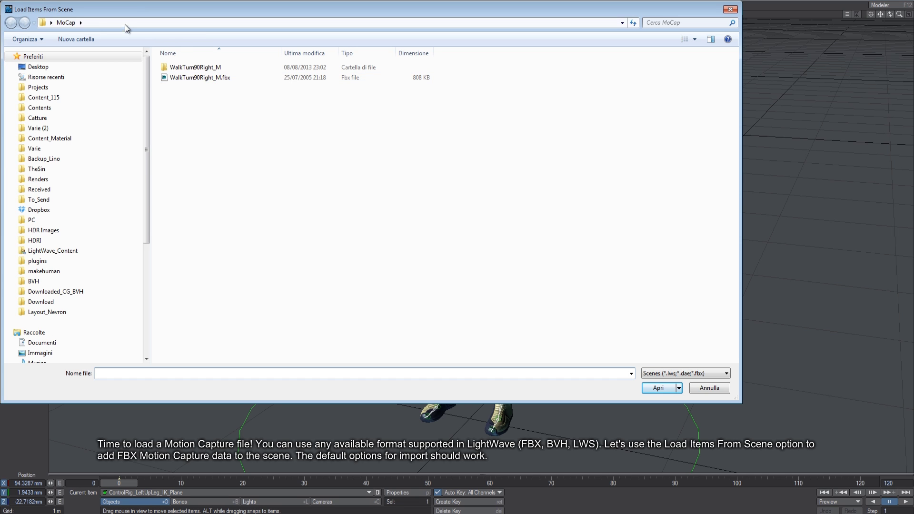
{"action": "left_click", "coordinate": [208, 78]}
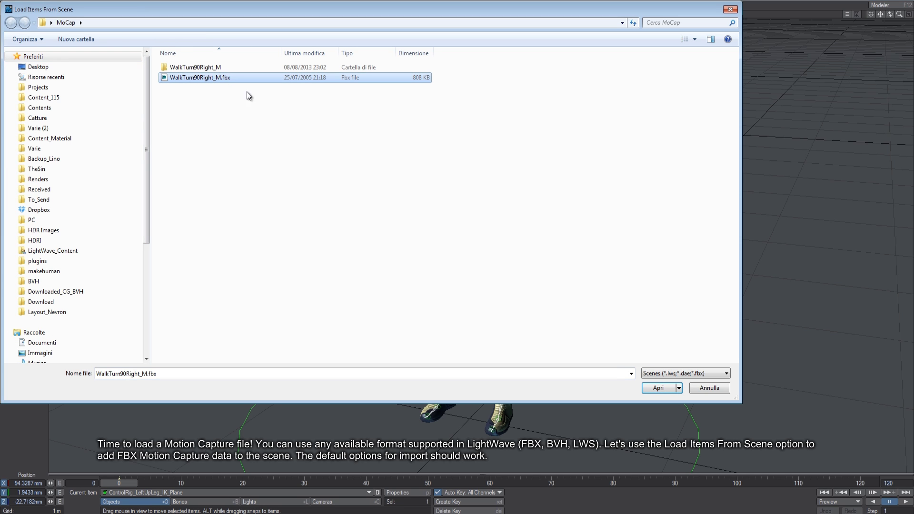
{"action": "left_click", "coordinate": [666, 389]}
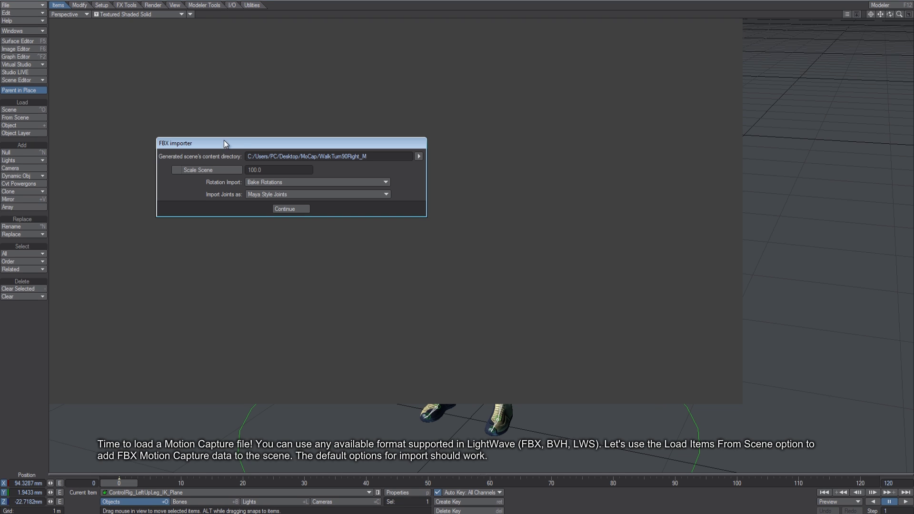
{"action": "left_click", "coordinate": [290, 209]}
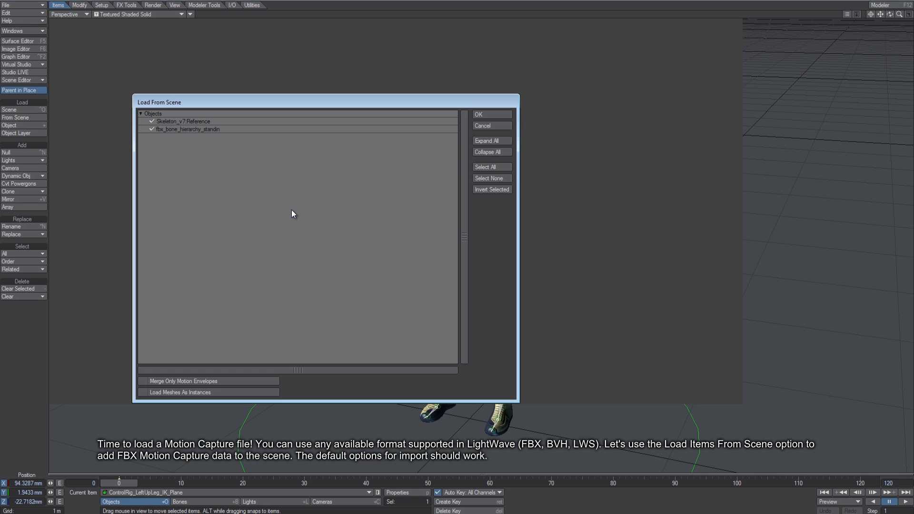
{"action": "left_click", "coordinate": [493, 114]}
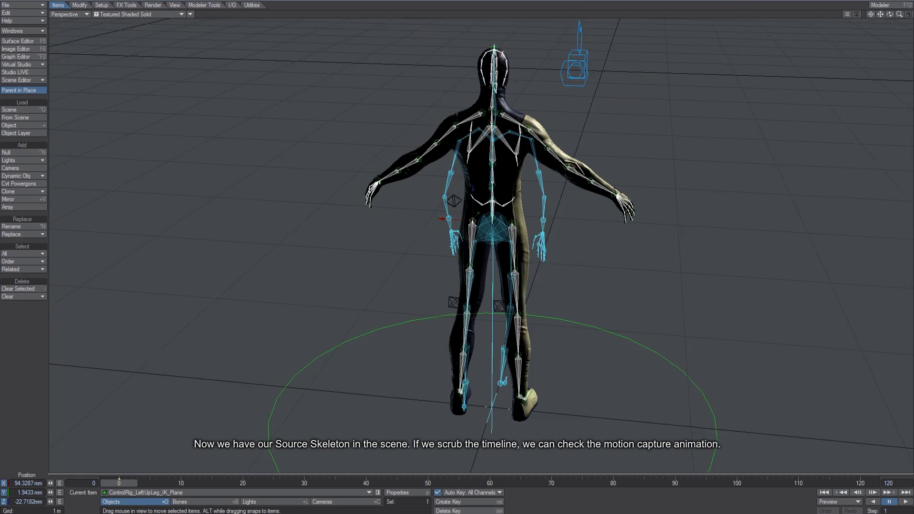
Step: Inspect the imported source skeleton around the character, scrub its motion capture animation and return to frame 0
{"action": "left_click_drag", "start_coordinate": [429, 303], "coordinate": [476, 305], "text": "alt"}
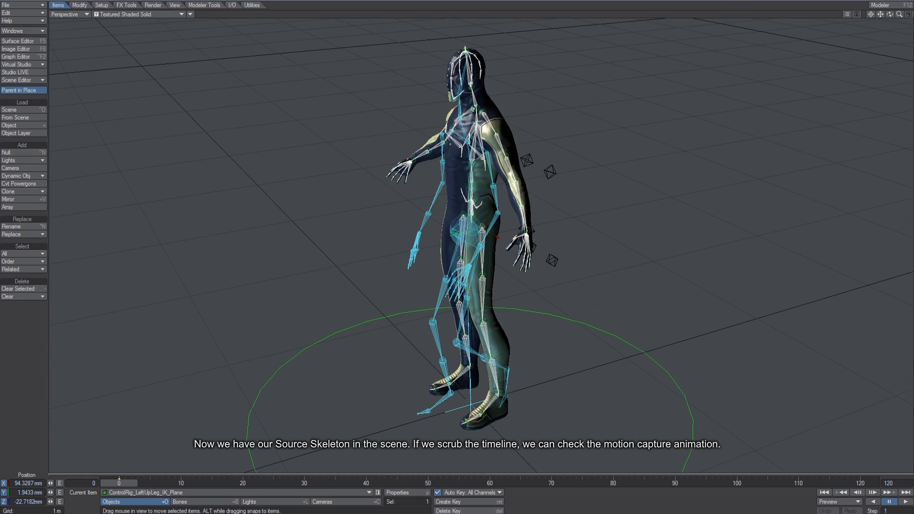
{"action": "mouse_move", "coordinate": [587, 294]}
{"action": "left_mouse_down", "text": "alt"}
{"action": "mouse_move", "coordinate": [609, 284]}
{"action": "mouse_move", "coordinate": [590, 308]}
{"action": "left_mouse_up", "text": "alt"}
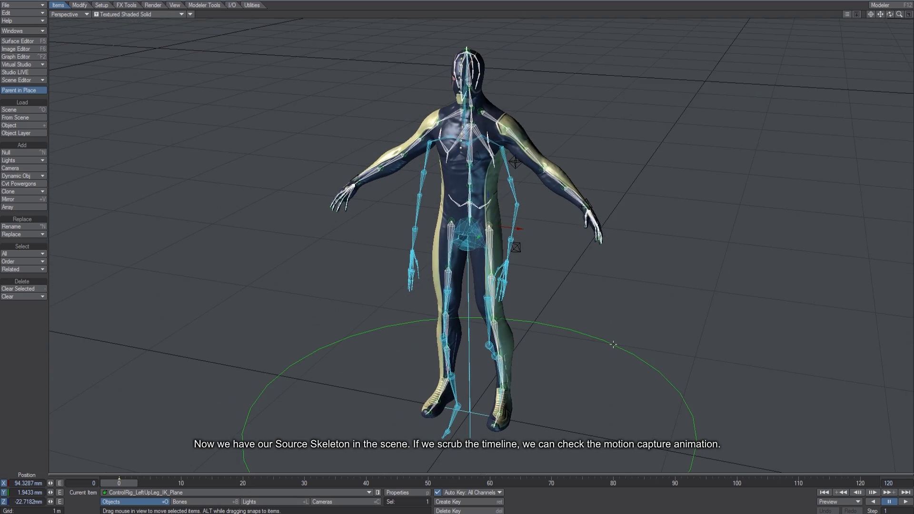
{"action": "left_click_drag", "start_coordinate": [613, 345], "coordinate": [607, 344], "text": "alt"}
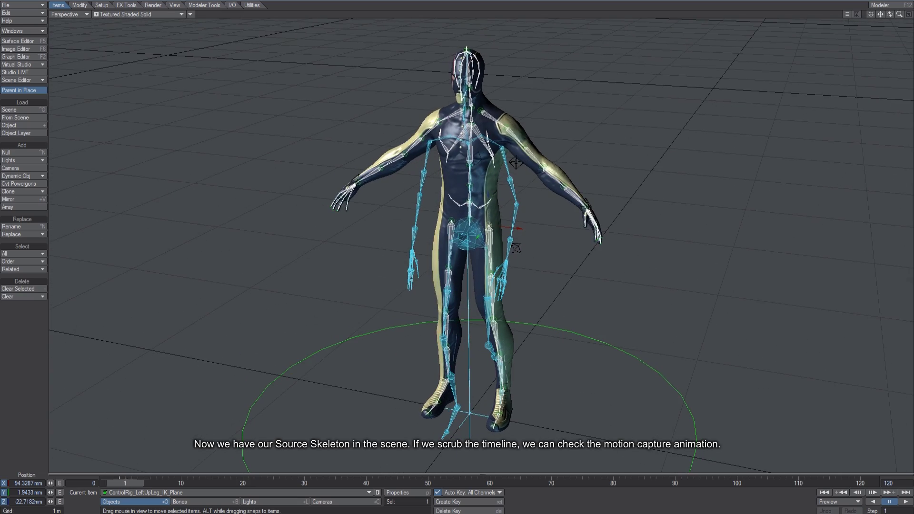
{"action": "mouse_move", "coordinate": [125, 484]}
{"action": "left_mouse_down"}
{"action": "mouse_move", "coordinate": [588, 483]}
{"action": "mouse_move", "coordinate": [119, 483]}
{"action": "left_mouse_up"}
Step: Select all bones of the imported FBX skeleton and set their Heading, Pitch and Bank rotation to 0 at frame 0
{"action": "left_click", "coordinate": [468, 432]}
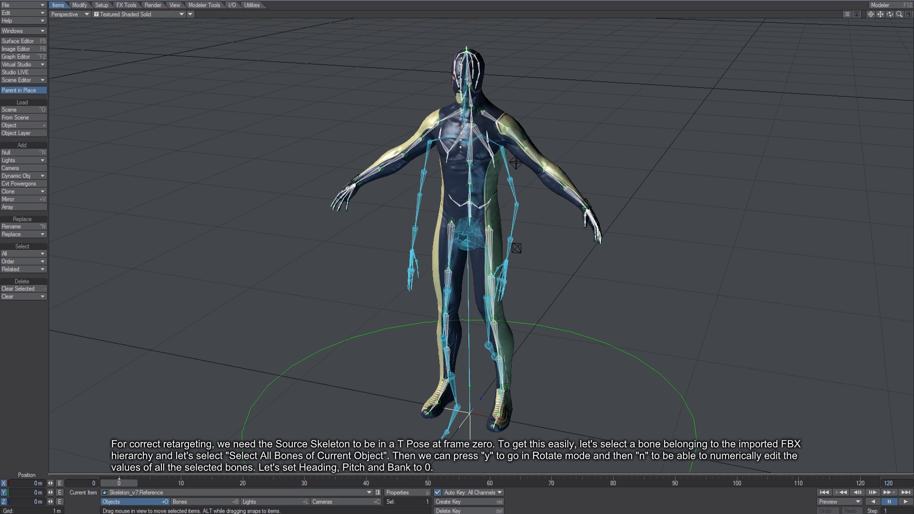
{"action": "left_click", "coordinate": [450, 420]}
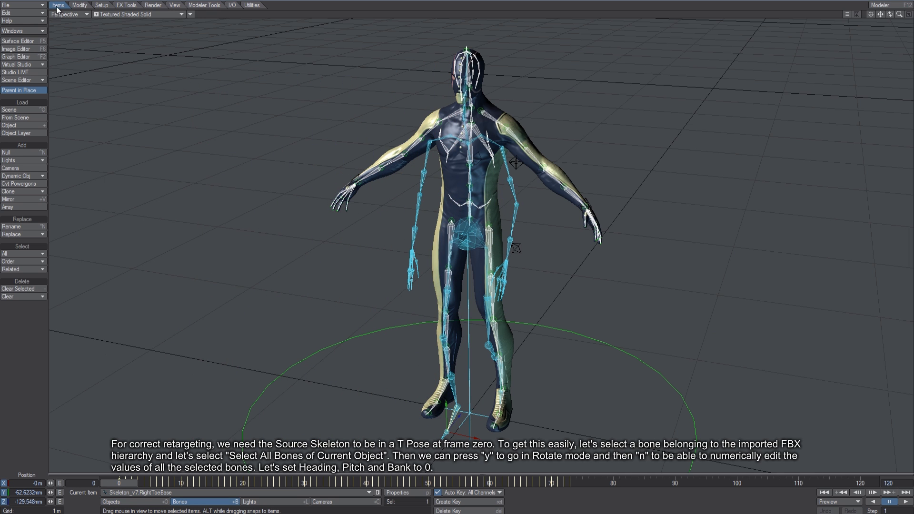
{"action": "left_click", "coordinate": [22, 254]}
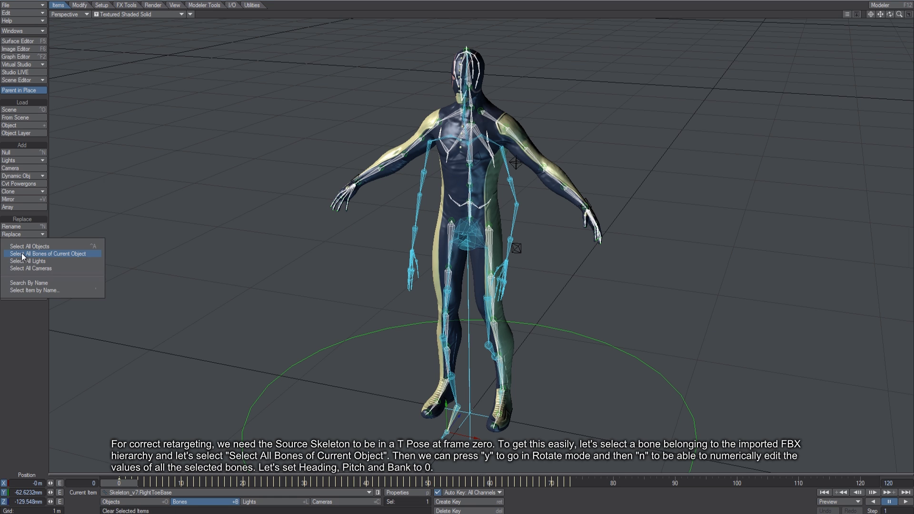
{"action": "left_click", "coordinate": [54, 254]}
{"action": "key", "text": "y"}
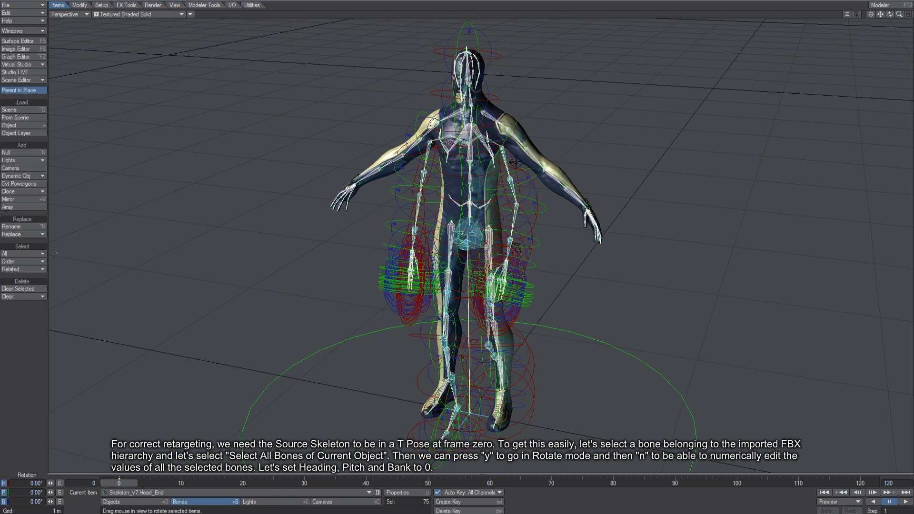
{"action": "type", "text": "n"}
{"action": "type", "text": "0"}
{"action": "key", "text": "Return"}
{"action": "type", "text": "0"}
{"action": "key", "text": "Return"}
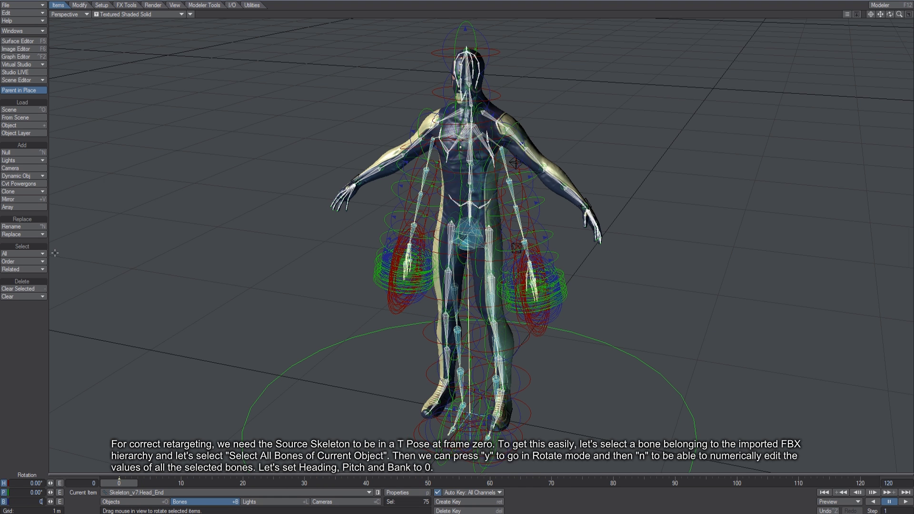
{"action": "type", "text": "0"}
{"action": "key", "text": "Return"}
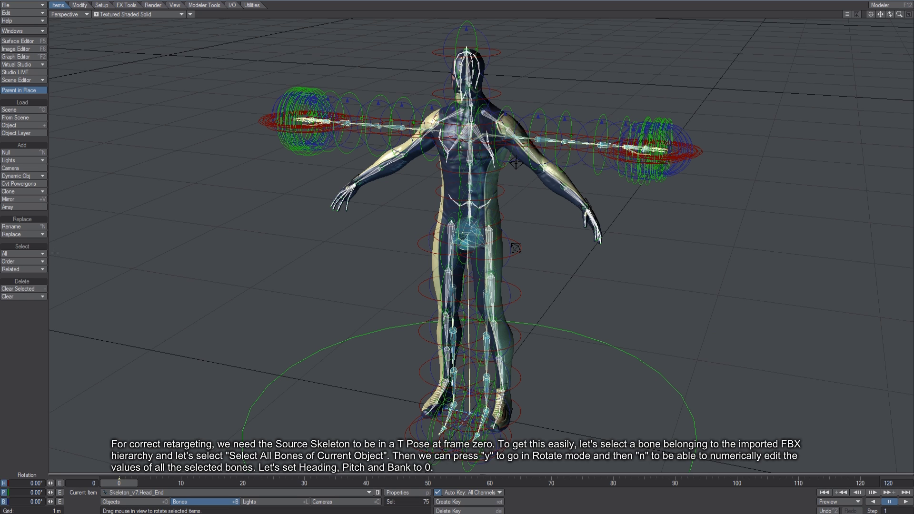
Step: Select the FBX root null Skeleton_v7:Reference in the Scene Editor and scale it to about 1.11 in the Back view
{"action": "key", "text": "shift+o"}
{"action": "key", "text": "t"}
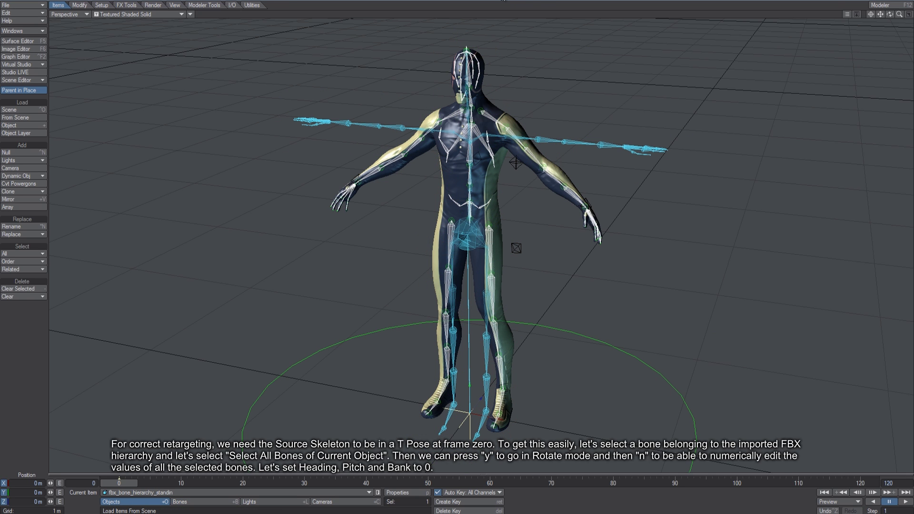
{"action": "key", "text": "1"}
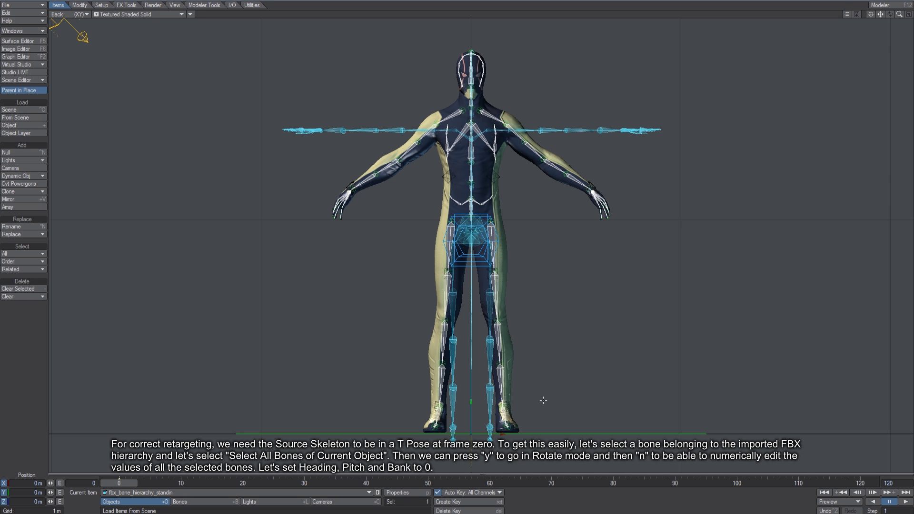
{"action": "key", "text": "ctrl+F1"}
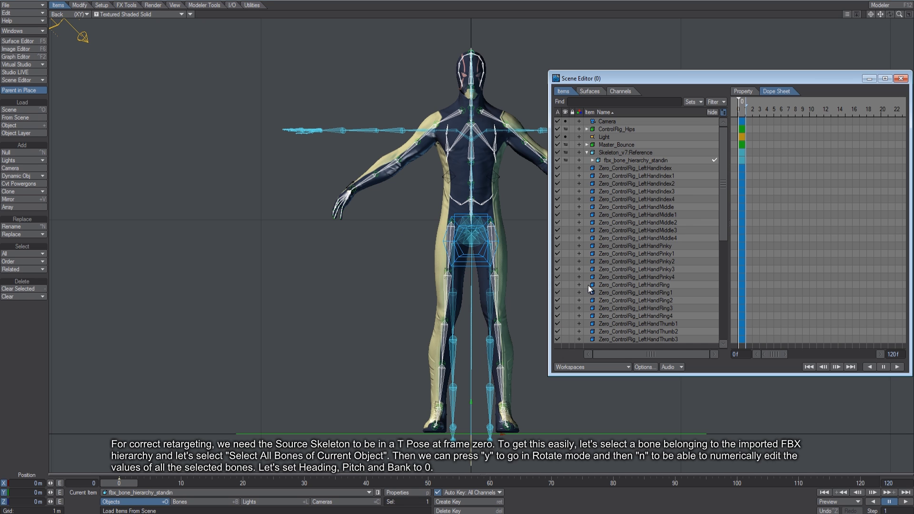
{"action": "left_click", "coordinate": [636, 153]}
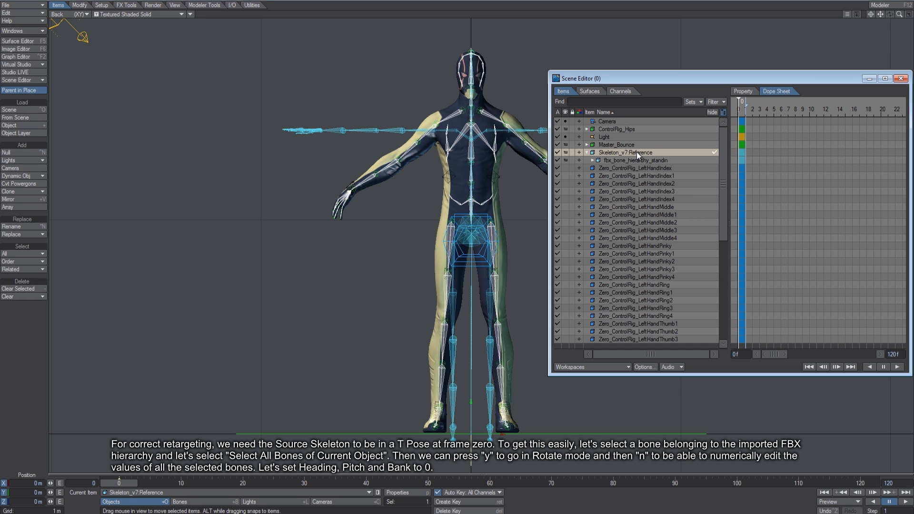
{"action": "left_click_drag", "start_coordinate": [608, 78], "coordinate": [700, 71]}
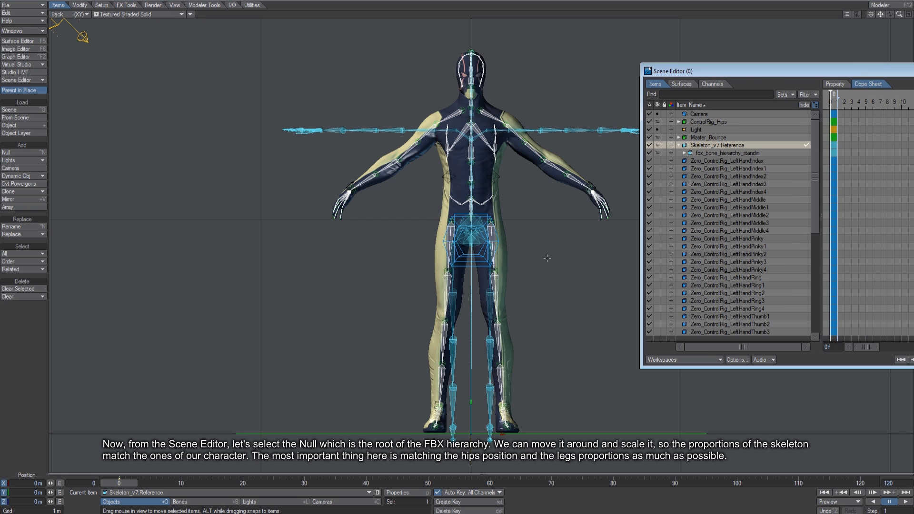
{"action": "key", "text": "h"}
{"action": "left_click_drag", "start_coordinate": [555, 387], "coordinate": [613, 388]}
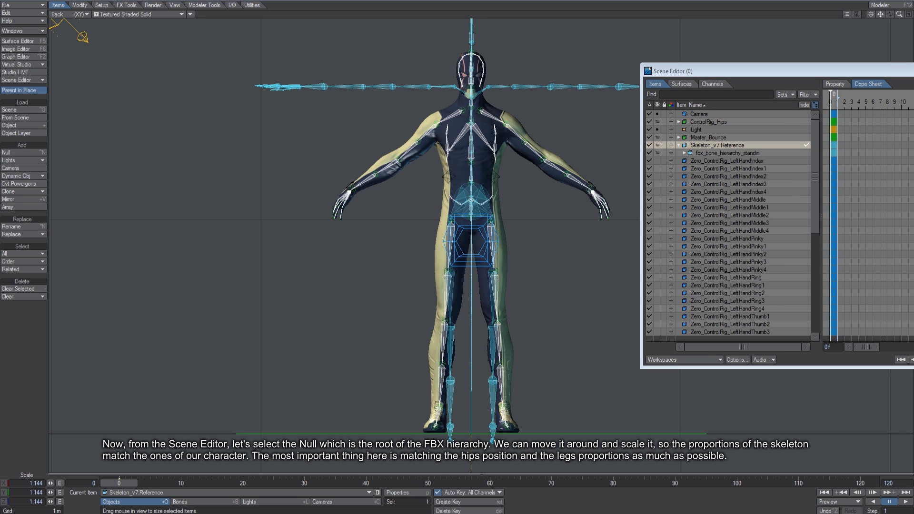
{"action": "left_click_drag", "start_coordinate": [567, 452], "coordinate": [551, 452]}
Step: Move the root null in the Right view to match the character's hips and legs, and resize it to about 1.026
{"action": "key", "text": "3"}
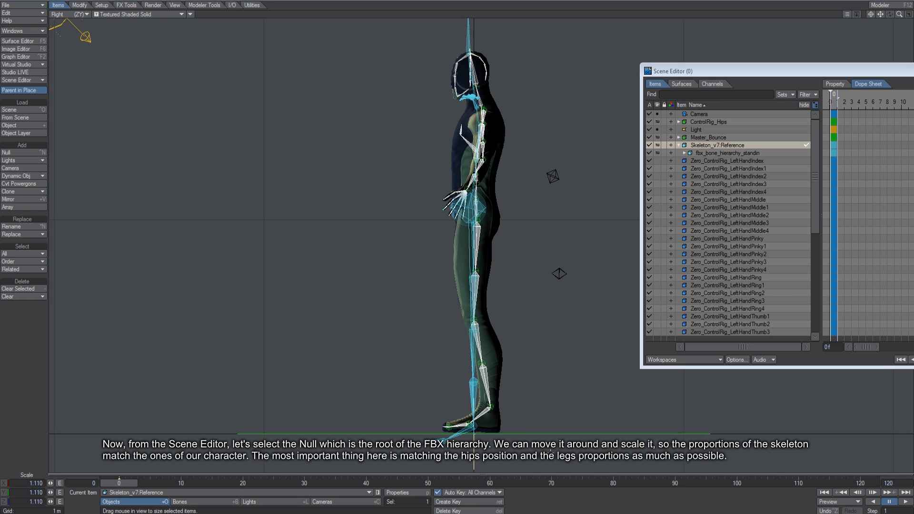
{"action": "key", "text": "t"}
{"action": "mouse_move", "coordinate": [543, 410]}
{"action": "left_mouse_down"}
{"action": "mouse_move", "coordinate": [556, 396]}
{"action": "mouse_move", "coordinate": [549, 397]}
{"action": "left_mouse_up"}
{"action": "key", "text": "shift+h"}
{"action": "left_click_drag", "start_coordinate": [566, 446], "coordinate": [452, 447]}
{"action": "key", "text": "4"}
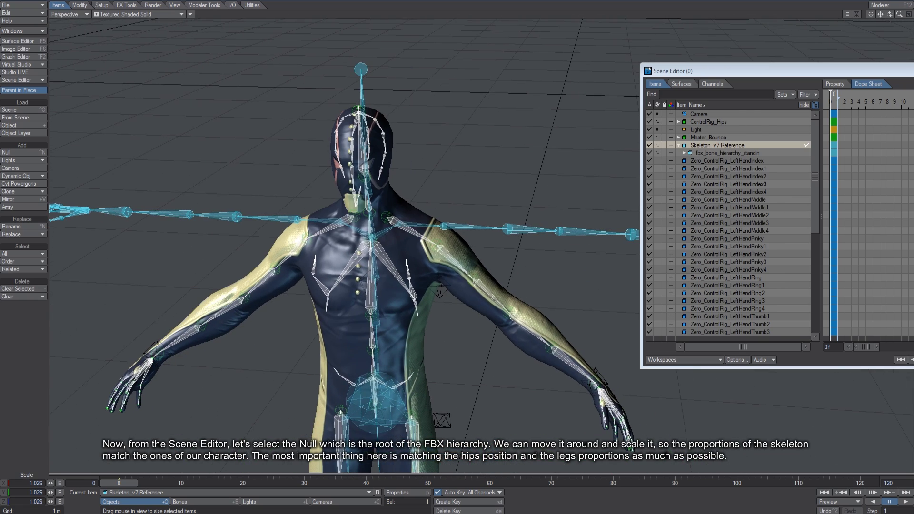
Step: Rotate the left arm control to about -7° heading, 0.2° pitch and 218° bank to raise the arms to the T pose
{"action": "left_click", "coordinate": [390, 212]}
{"action": "key", "text": "y"}
{"action": "left_click_drag", "start_coordinate": [417, 200], "coordinate": [405, 185]}
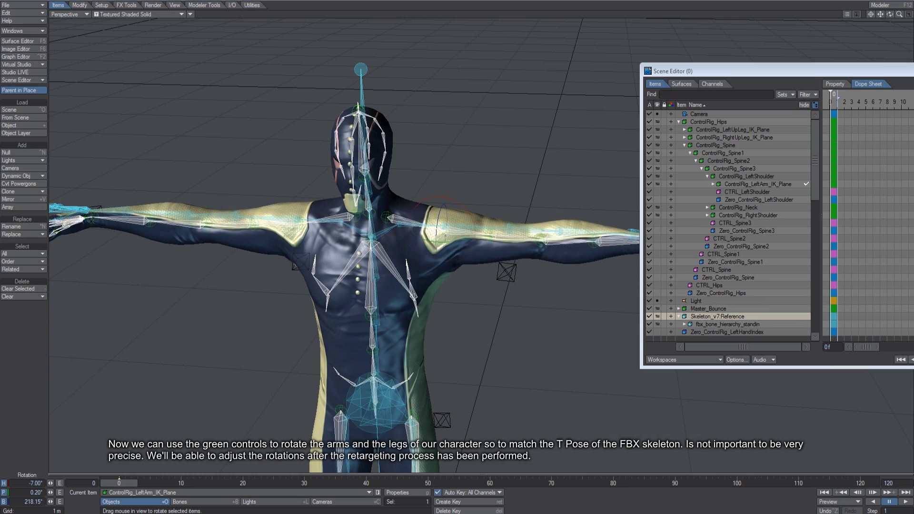
Step: Rotate the left forearm and left hand controls to line up with the FBX skeleton's arm, and close the Scene Editor
{"action": "left_click_drag", "start_coordinate": [500, 306], "coordinate": [614, 310], "text": "alt"}
{"action": "left_click_drag", "start_coordinate": [400, 308], "coordinate": [361, 310], "text": "alt"}
{"action": "left_click", "coordinate": [316, 316]}
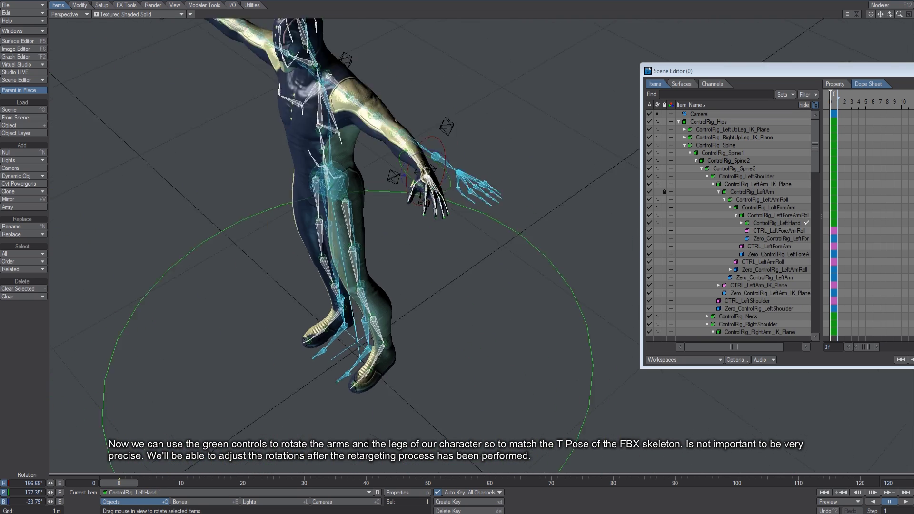
{"action": "left_click_drag", "start_coordinate": [410, 145], "coordinate": [416, 155]}
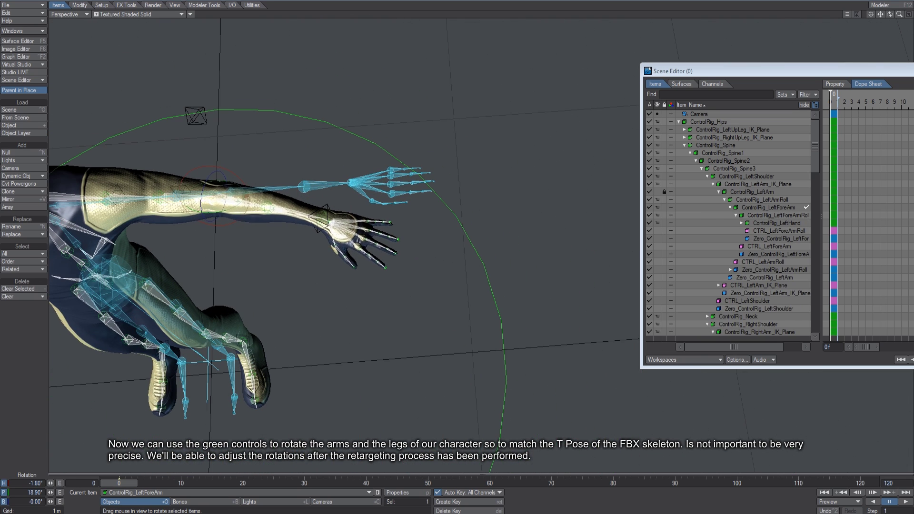
{"action": "left_click_drag", "start_coordinate": [456, 257], "coordinate": [457, 238]}
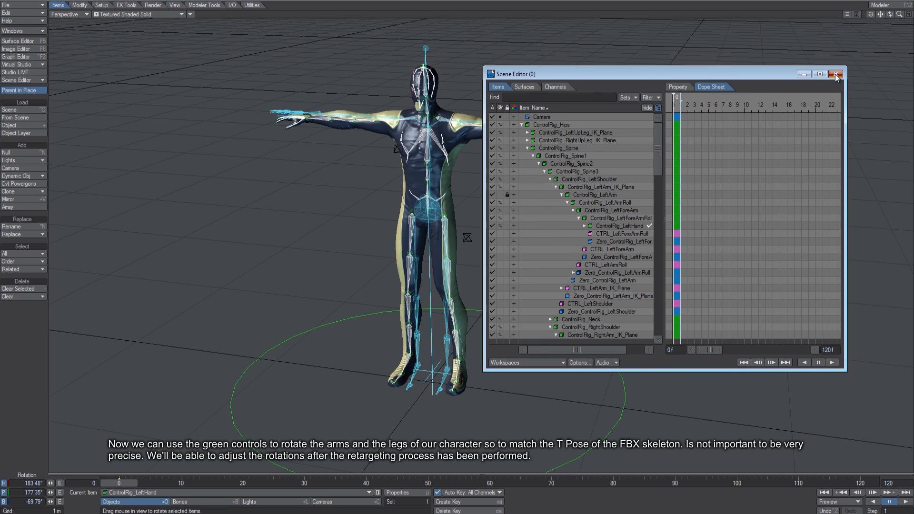
{"action": "left_click", "coordinate": [840, 67]}
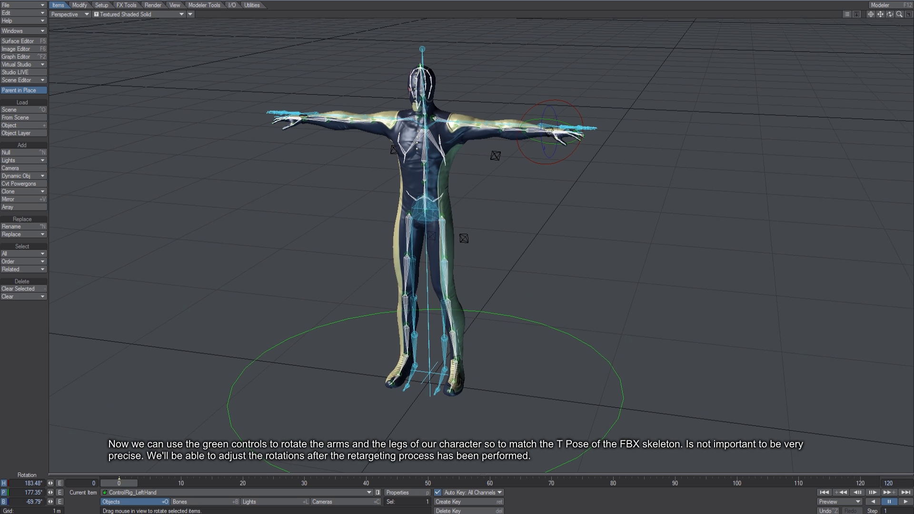
Step: Rotate the left upper leg IK plane control to about 0.82° heading to line the legs up with the FBX skeleton
{"action": "left_click_drag", "start_coordinate": [504, 288], "coordinate": [500, 288], "text": "alt"}
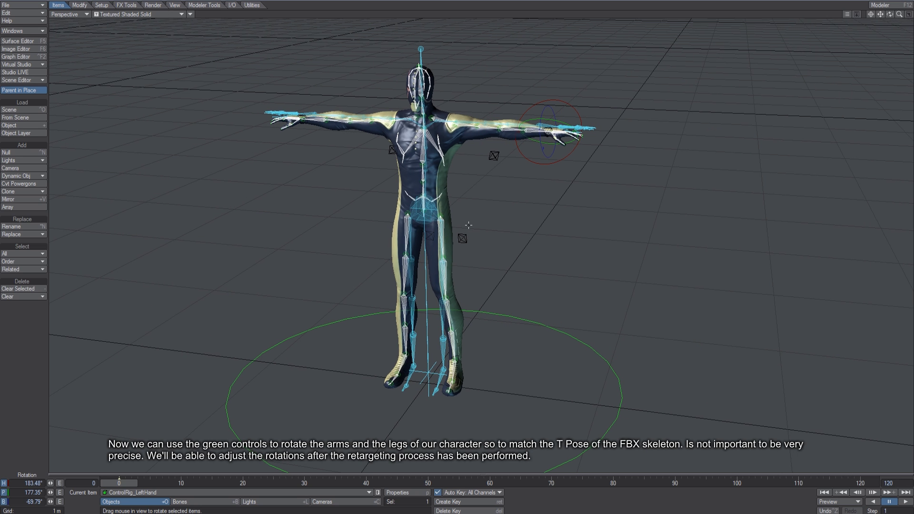
{"action": "scroll", "coordinate": [468, 225], "scroll_direction": "up", "scroll_amount": 2}
{"action": "left_click", "coordinate": [447, 205]}
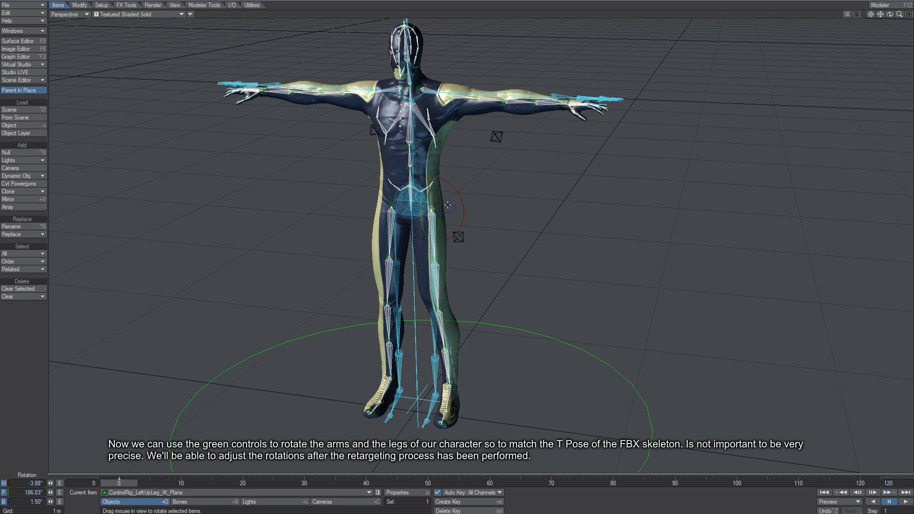
{"action": "left_click_drag", "start_coordinate": [465, 212], "coordinate": [523, 234]}
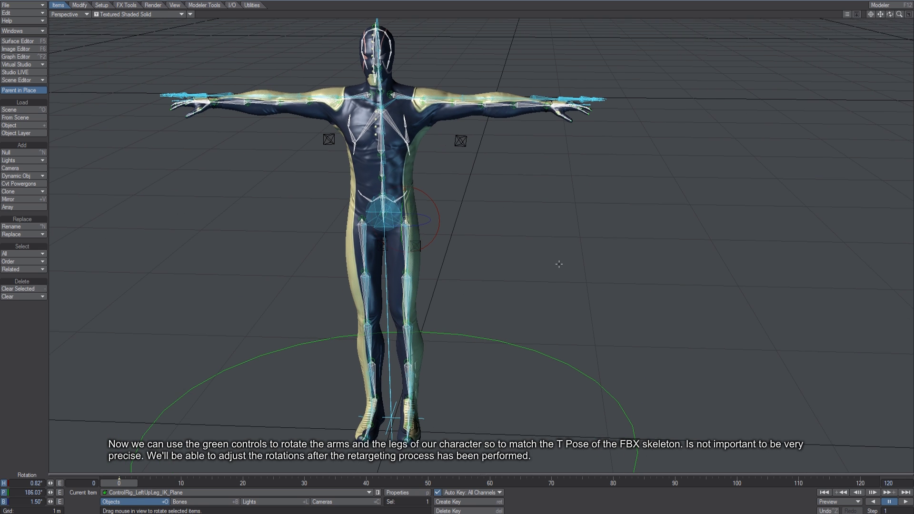
{"action": "left_click_drag", "start_coordinate": [438, 203], "coordinate": [540, 272], "text": "alt"}
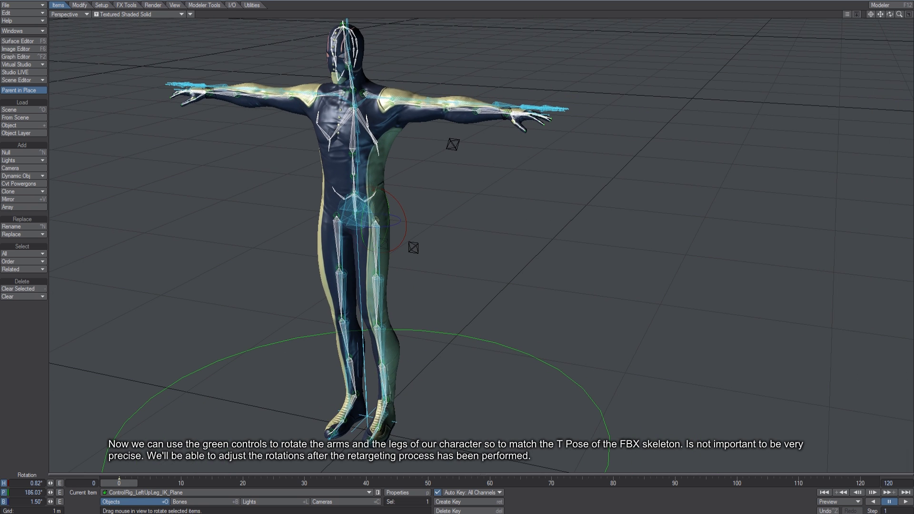
Step: Add the NevronMotion master plugin to the scene and open its Retarget window beside the character
{"action": "key", "text": "ctrl+q"}
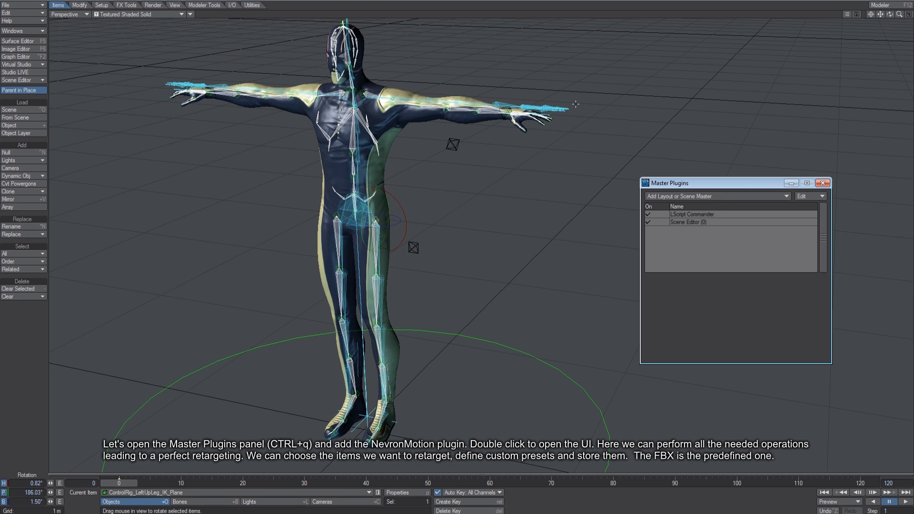
{"action": "left_click", "coordinate": [689, 197]}
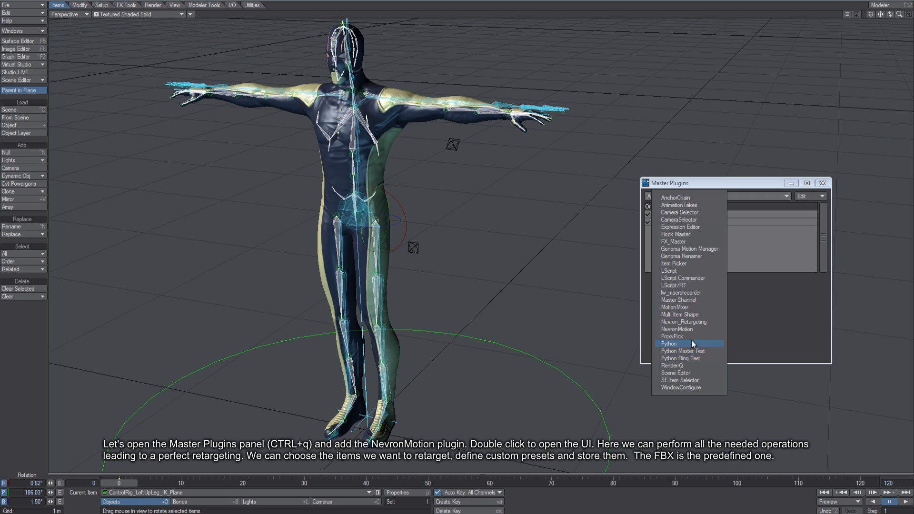
{"action": "left_click", "coordinate": [677, 328]}
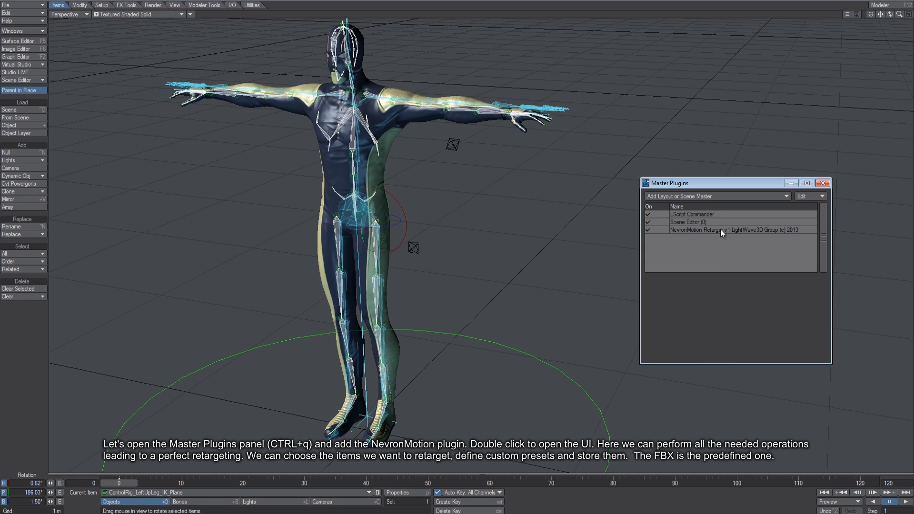
{"action": "double_click", "coordinate": [704, 230]}
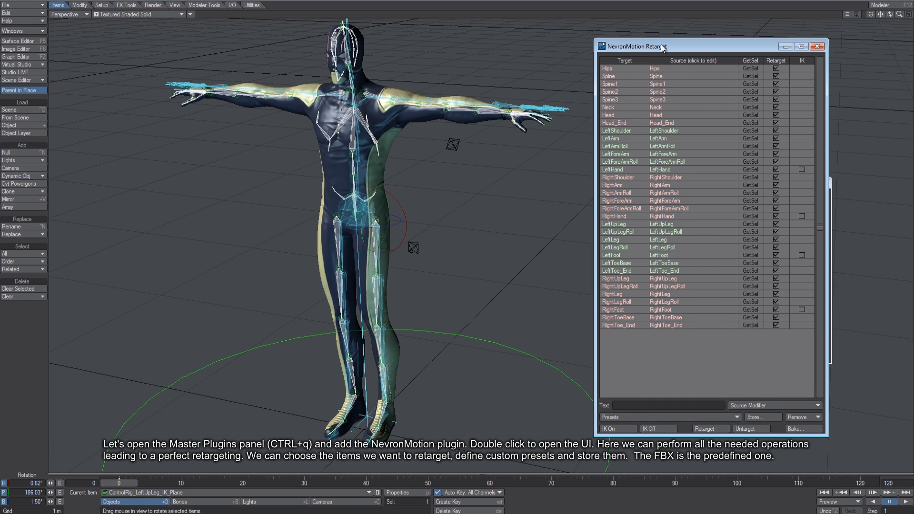
{"action": "left_click_drag", "start_coordinate": [667, 46], "coordinate": [660, 37]}
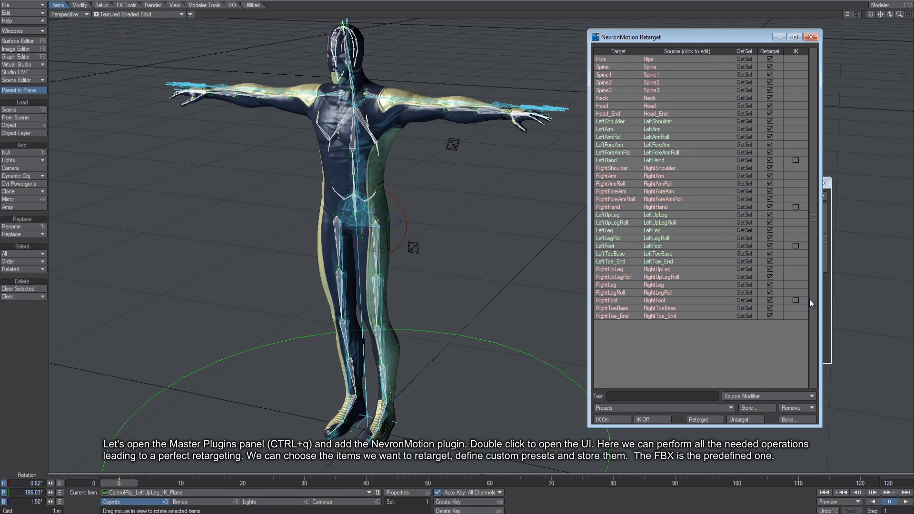
Step: Check an FBX leg bone's name and add the prefix "Skeleton_v7:" to all source names in NevronMotion
{"action": "left_click", "coordinate": [383, 276]}
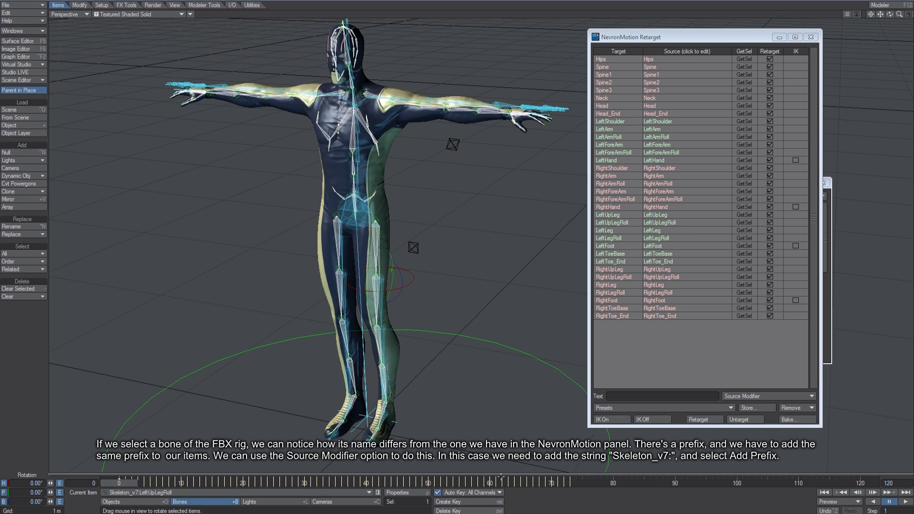
{"action": "left_click", "coordinate": [639, 395]}
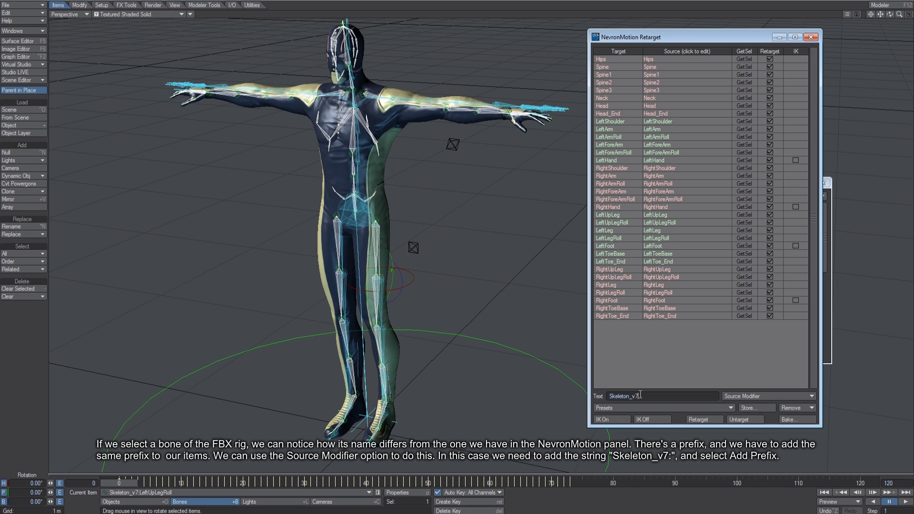
{"action": "left_click", "coordinate": [749, 395]}
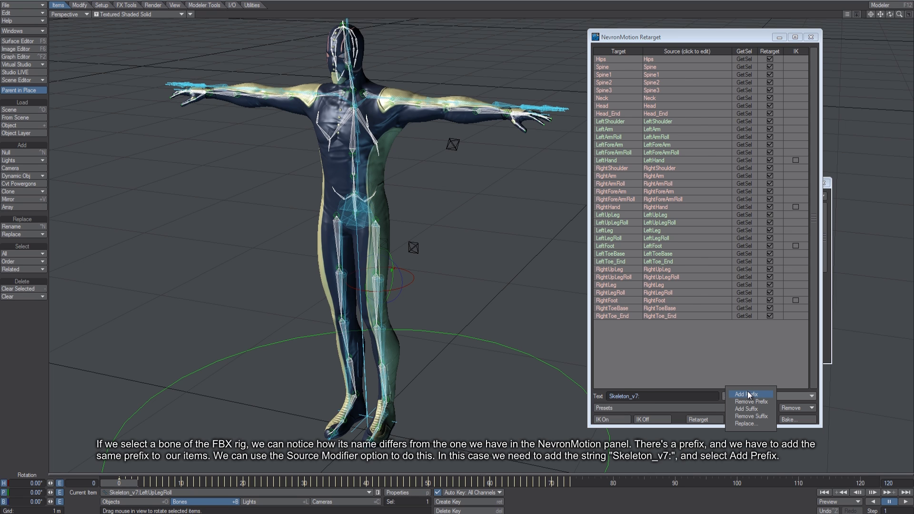
{"action": "left_click", "coordinate": [745, 394]}
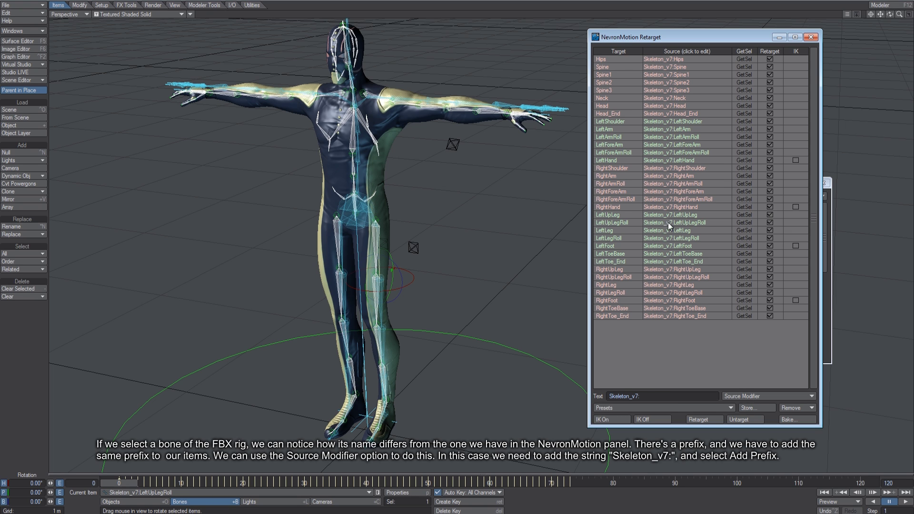
Step: Retarget the FBX motion capture onto the character and turn off Bone X-Ray
{"action": "left_click", "coordinate": [703, 420]}
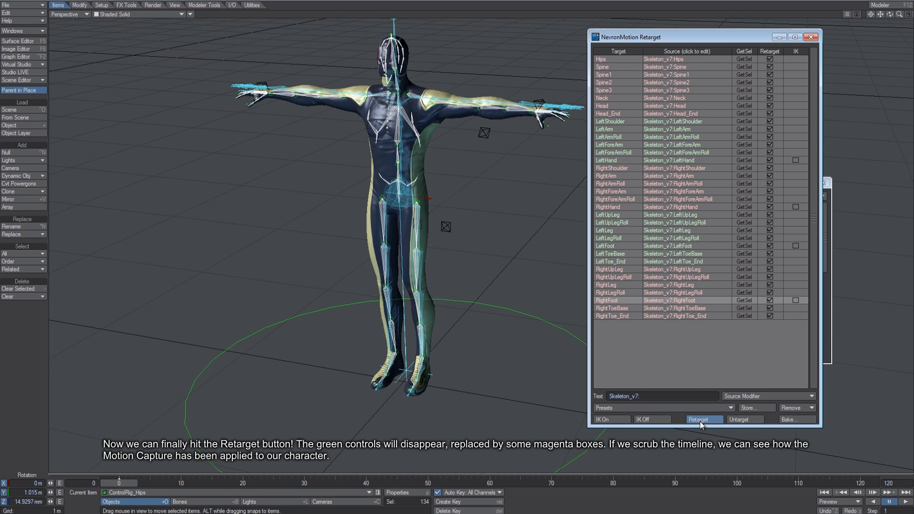
{"action": "left_click_drag", "start_coordinate": [128, 481], "coordinate": [193, 482]}
{"action": "left_click", "coordinate": [191, 15]}
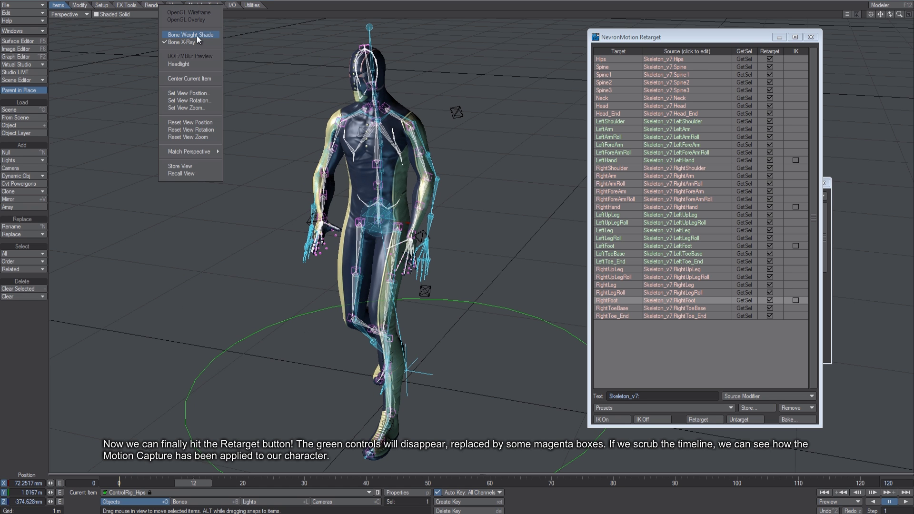
{"action": "left_click", "coordinate": [192, 42]}
Step: Scrub the retargeted walk in the Back and Right views to examine the feet, and return to frame 0
{"action": "left_click_drag", "start_coordinate": [190, 483], "coordinate": [400, 483]}
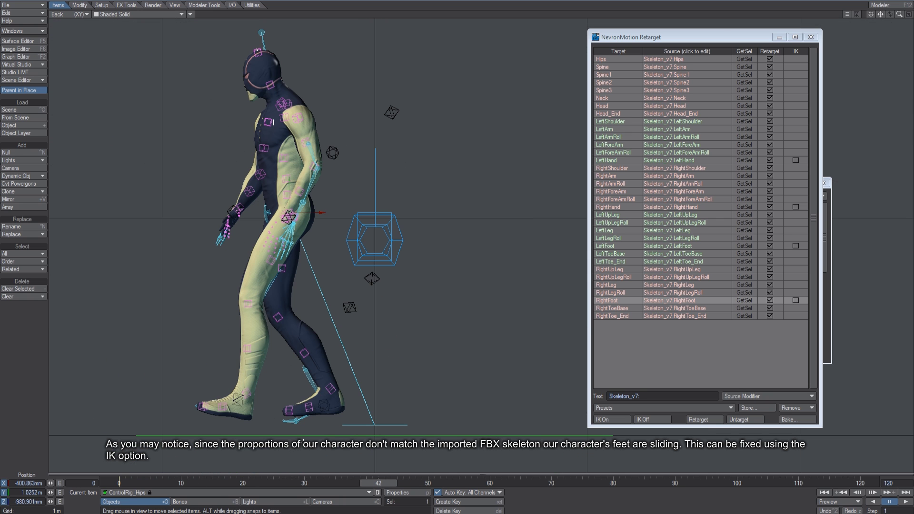
{"action": "key", "text": "2"}
{"action": "key", "text": "3"}
{"action": "left_click_drag", "start_coordinate": [377, 484], "coordinate": [119, 483]}
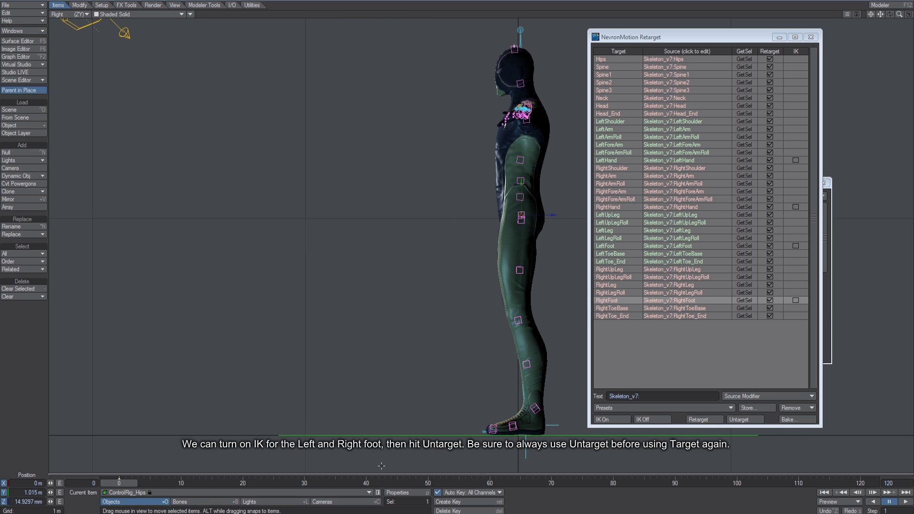
Step: Enable IK for LeftFoot and RightFoot, then untarget and retarget the character so the legs use the IK solver
{"action": "left_click", "coordinate": [795, 246]}
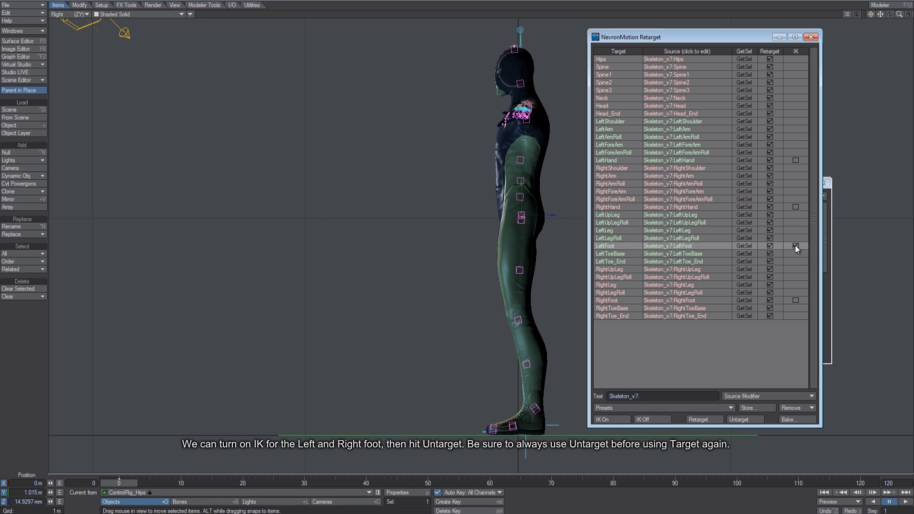
{"action": "left_click", "coordinate": [795, 300]}
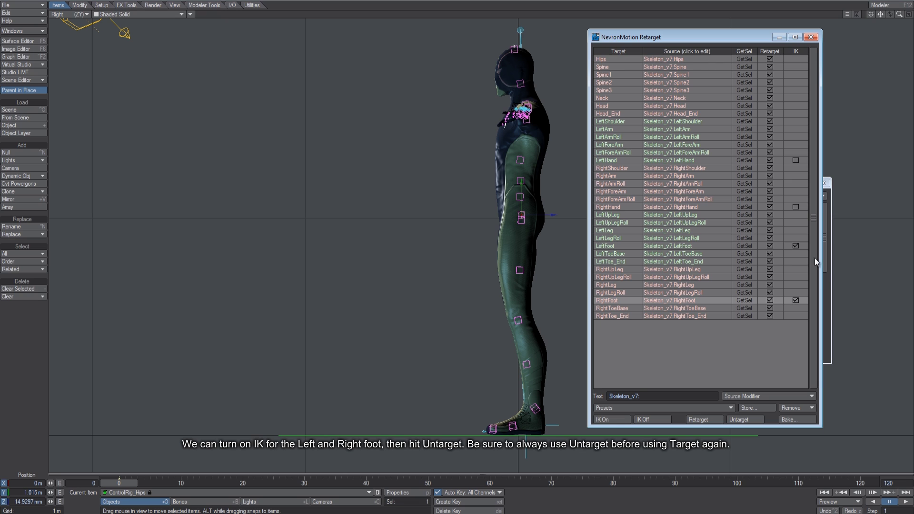
{"action": "left_click", "coordinate": [747, 420]}
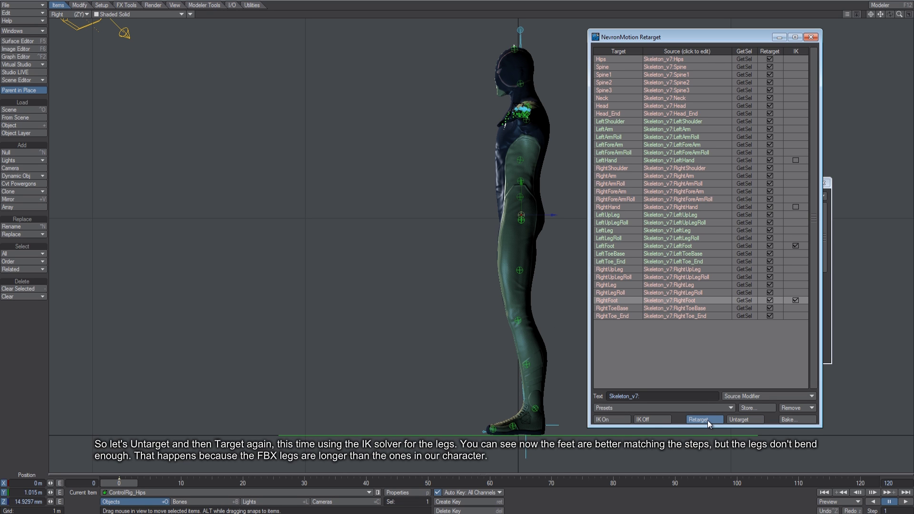
{"action": "left_click", "coordinate": [707, 421]}
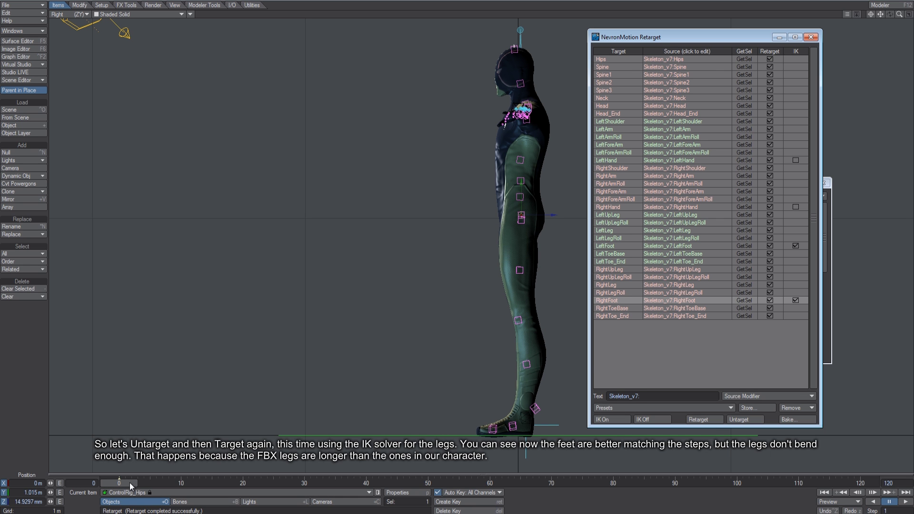
{"action": "left_click_drag", "start_coordinate": [130, 483], "coordinate": [229, 484]}
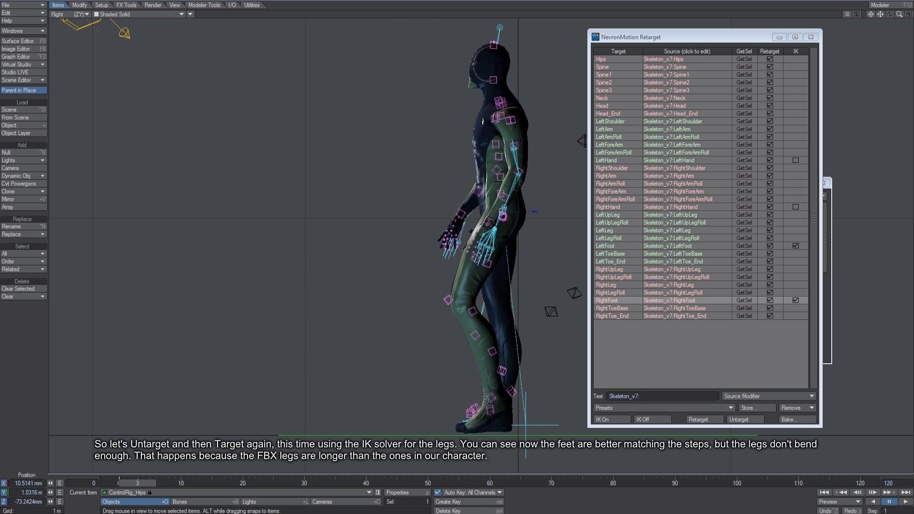
{"action": "left_click_drag", "start_coordinate": [137, 483], "coordinate": [119, 483]}
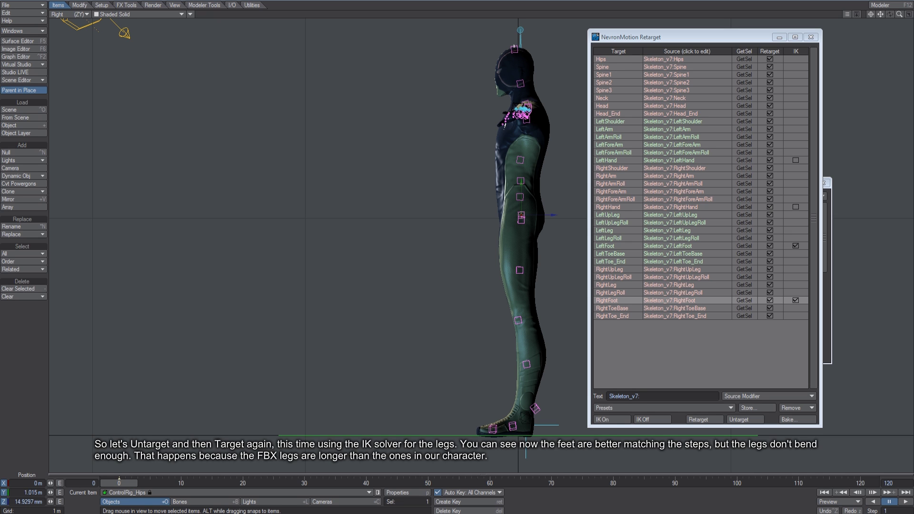
Step: Turn Bone X-Ray back on and untarget the character at frame 0
{"action": "left_click", "coordinate": [175, 4]}
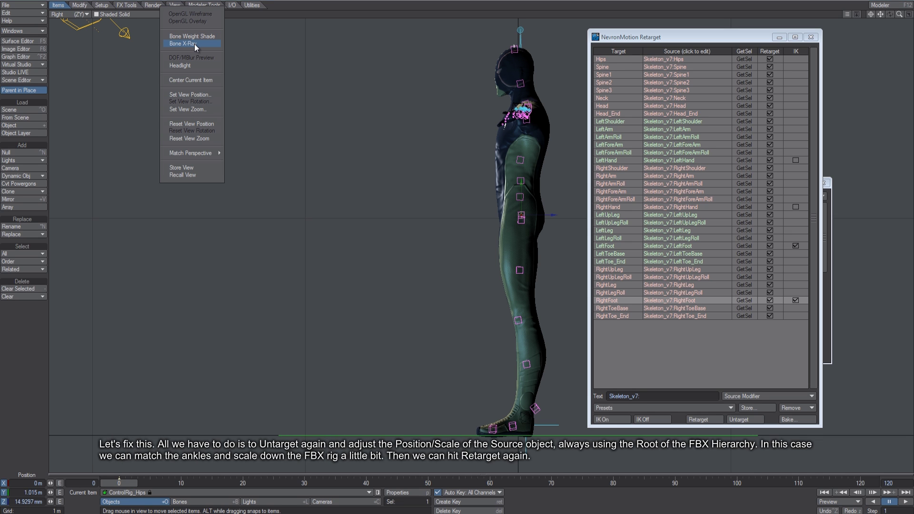
{"action": "left_click", "coordinate": [194, 44]}
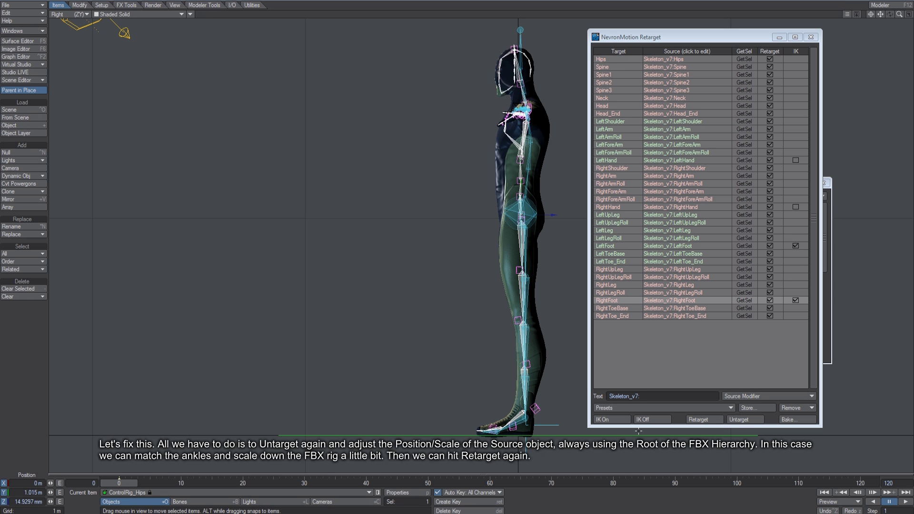
{"action": "left_click", "coordinate": [742, 420]}
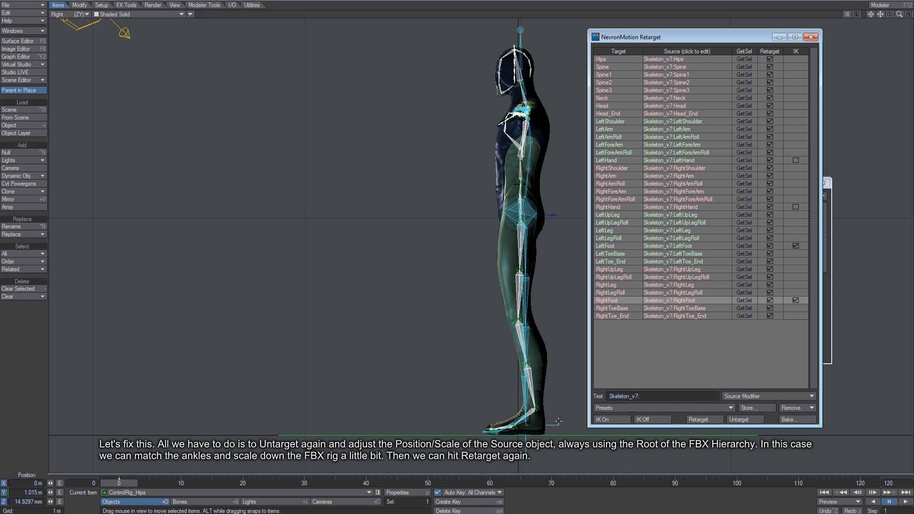
Step: Scale the FBX root null Skeleton_v7:Reference to about 0.974 and move it to about 90 mm Y and 63 mm Z, matching the ankles
{"action": "key", "text": "4"}
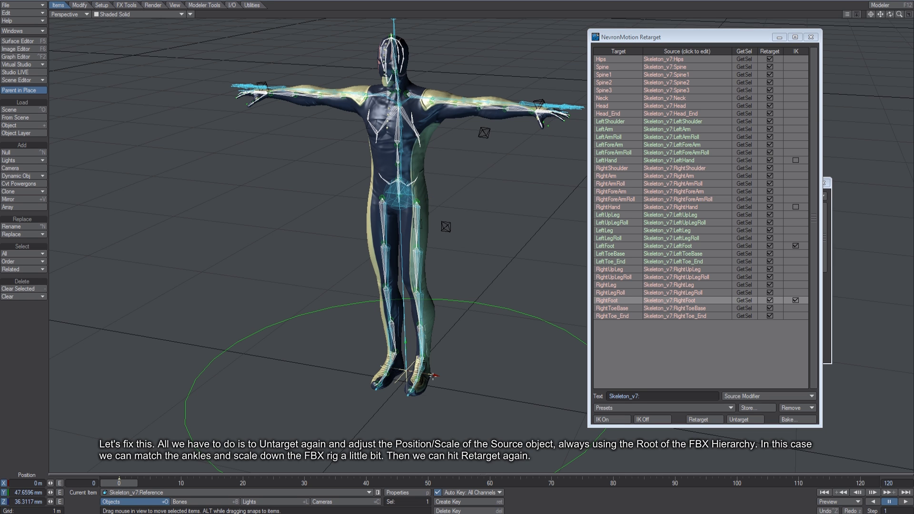
{"action": "key", "text": "3"}
{"action": "left_click_drag", "start_coordinate": [546, 351], "coordinate": [447, 325], "text": "alt"}
{"action": "key", "text": "shift+h"}
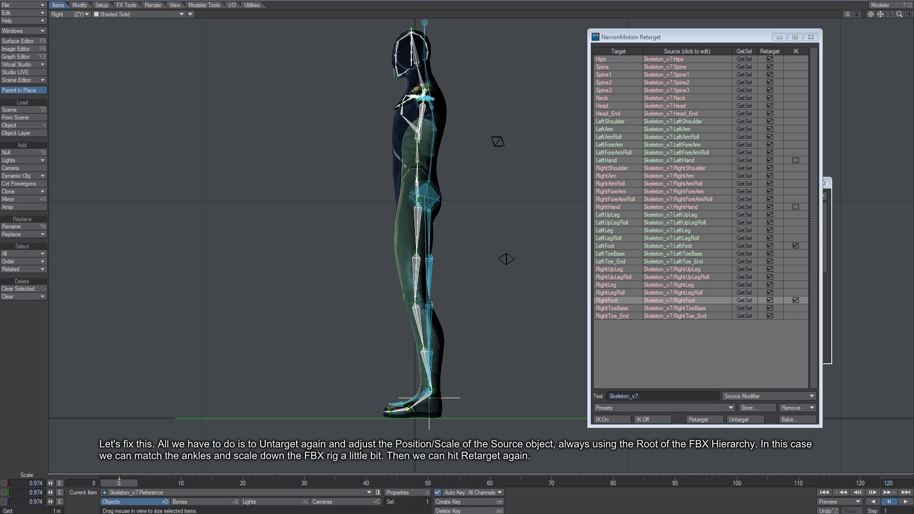
{"action": "key", "text": "t"}
{"action": "left_click_drag", "start_coordinate": [529, 369], "coordinate": [528, 369]}
{"action": "key", "text": "4"}
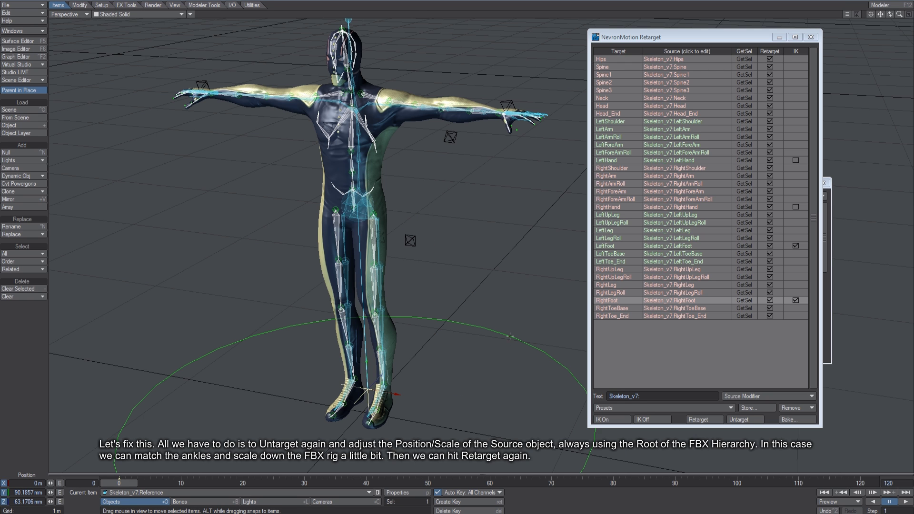
Step: Retarget the character to the adjusted FBX skeleton and review the walk with Bone X-Ray turned off
{"action": "left_click", "coordinate": [698, 419]}
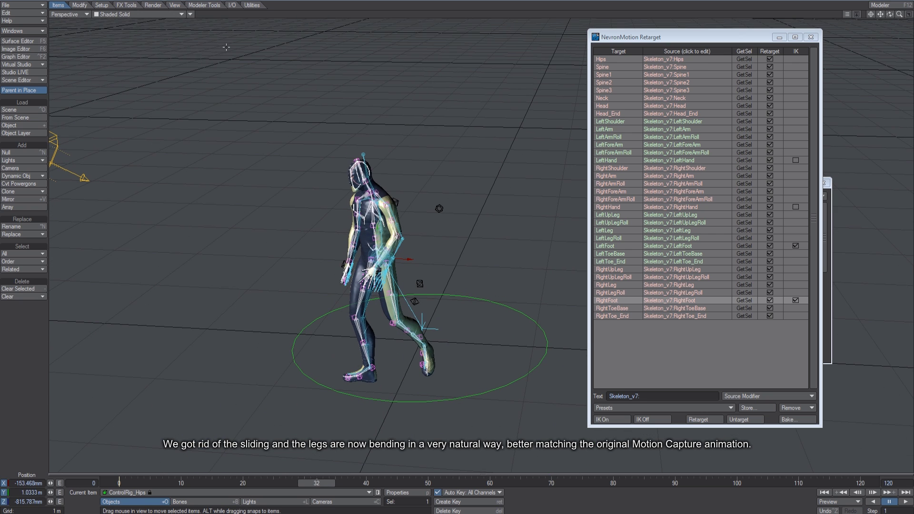
{"action": "left_click", "coordinate": [191, 15]}
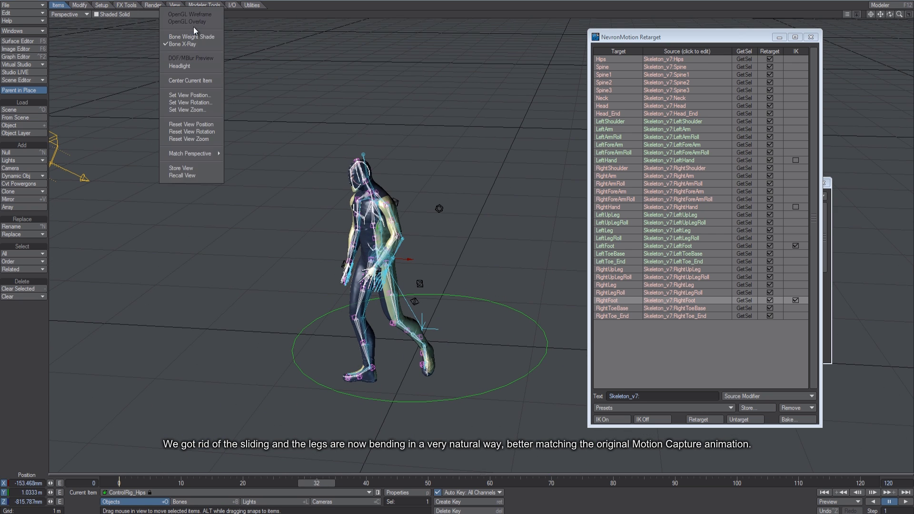
{"action": "left_click", "coordinate": [188, 43]}
{"action": "left_click_drag", "start_coordinate": [319, 483], "coordinate": [152, 483]}
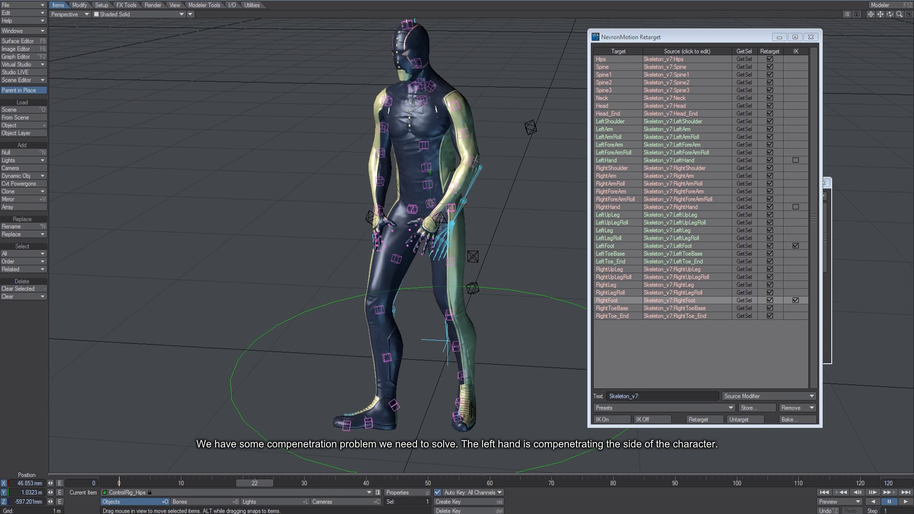
Step: Rotate CTRL_LeftForeArm and CTRL_LeftForeArmRoll to clear the left hand from the body, and bank CTRL_LeftHand to about 17.3°
{"action": "left_click_drag", "start_coordinate": [274, 470], "coordinate": [461, 257], "text": "ctrl+alt"}
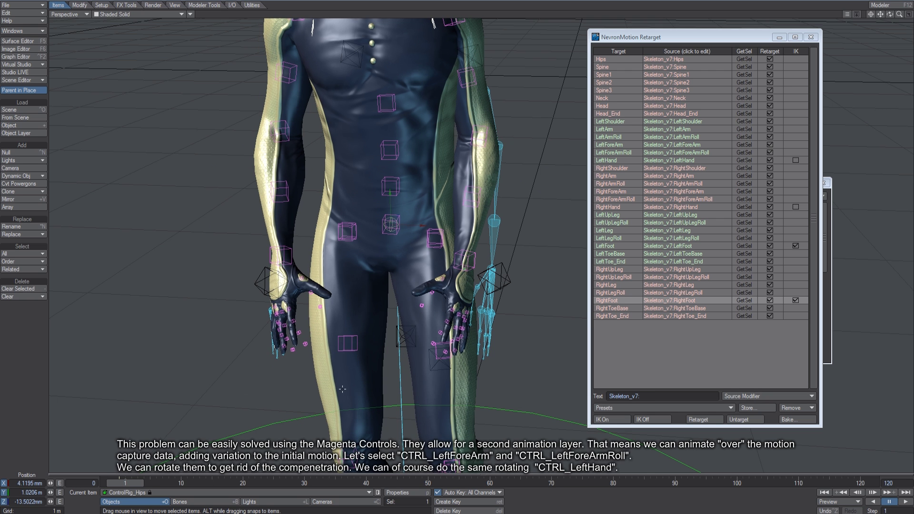
{"action": "left_click_drag", "start_coordinate": [518, 264], "coordinate": [498, 272], "text": "alt+shift"}
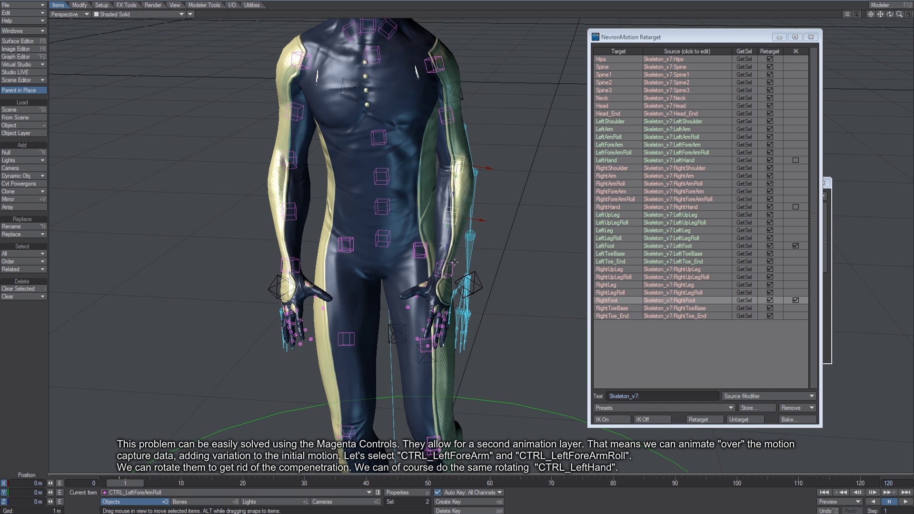
{"action": "mouse_move", "coordinate": [482, 183]}
{"action": "left_mouse_down"}
{"action": "mouse_move", "coordinate": [517, 183]}
{"action": "mouse_move", "coordinate": [495, 184]}
{"action": "left_mouse_up"}
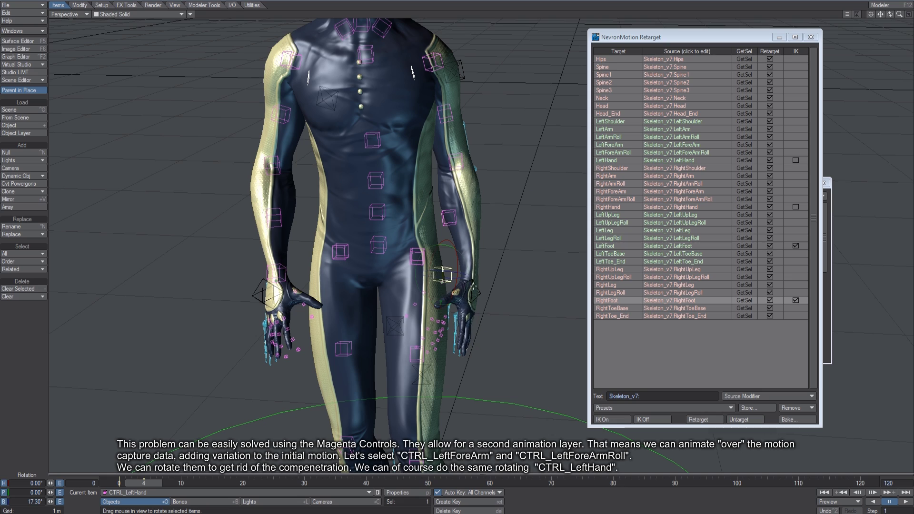
Step: Rotate CTRL_LeftForeArm to a heading of 14.5° at frame 37 to adjust the left arm over the motion capture
{"action": "left_click_drag", "start_coordinate": [144, 483], "coordinate": [261, 483]}
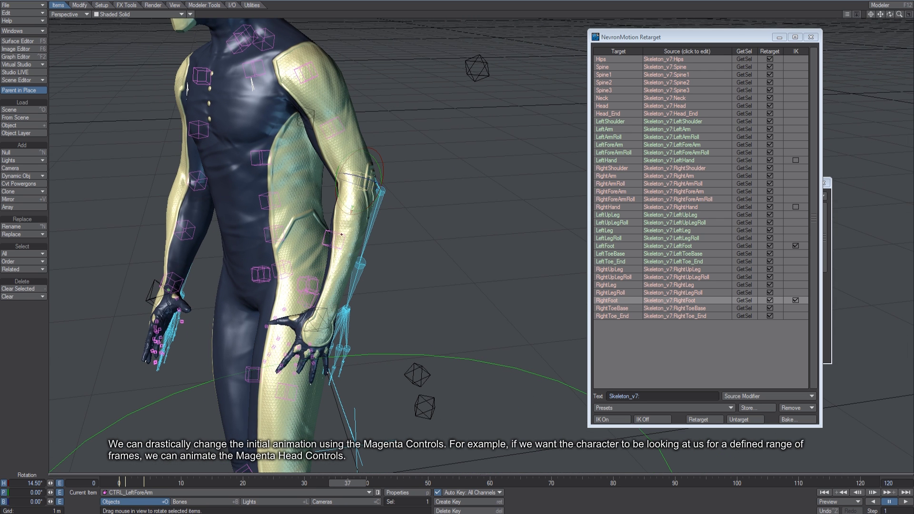
{"action": "left_click_drag", "start_coordinate": [383, 163], "coordinate": [342, 460]}
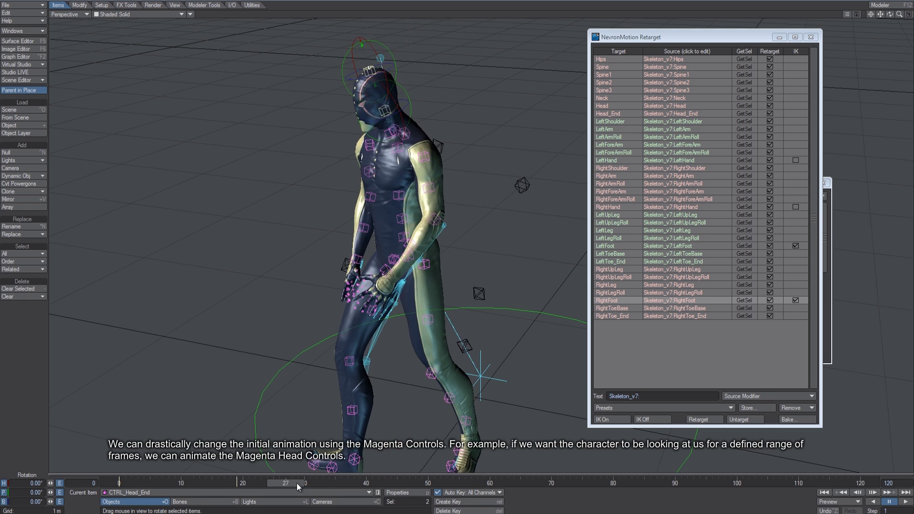
Step: Turn CTRL_Head and CTRL_Head_End towards the viewer, banking CTRL_Head_End to about -73.1°, and reset the rotation to 0° at frame 48
{"action": "left_click_drag", "start_coordinate": [351, 76], "coordinate": [400, 76]}
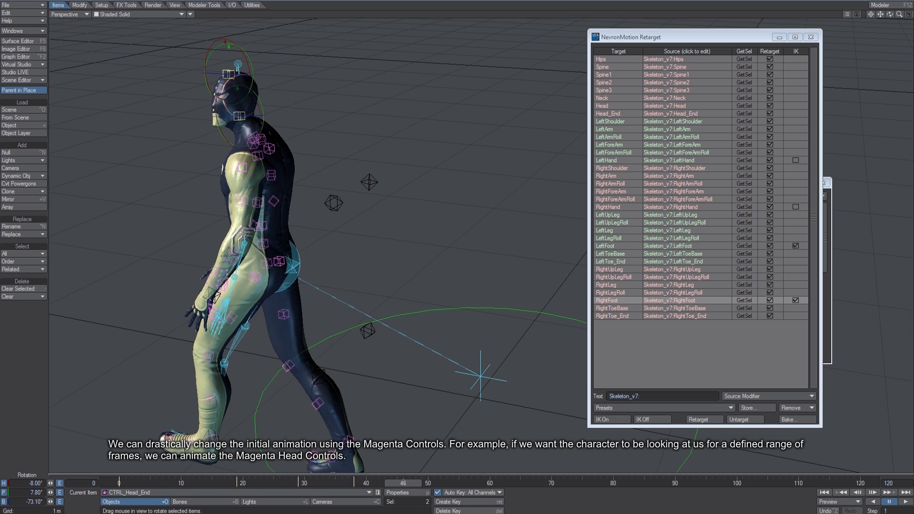
{"action": "key", "text": "Return"}
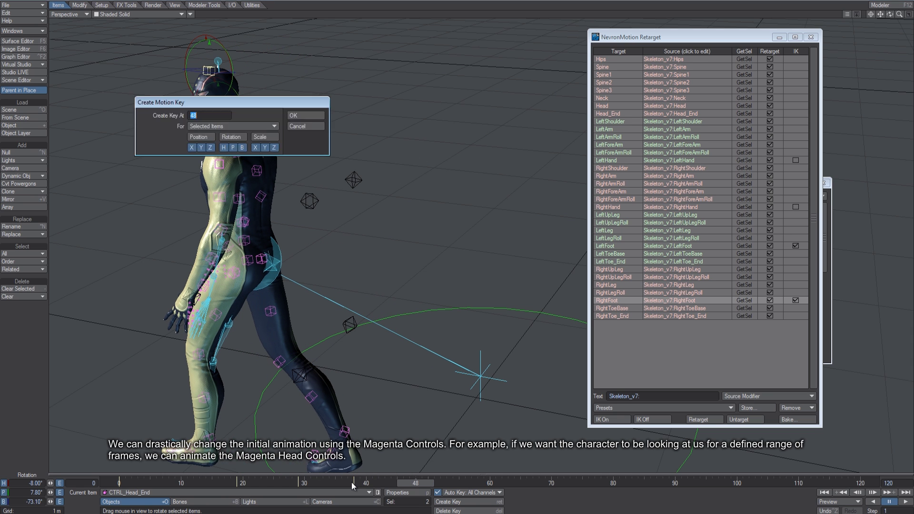
{"action": "key", "text": "Return"}
{"action": "key", "text": "Tab"}
{"action": "type", "text": "0"}
{"action": "key", "text": "Return"}
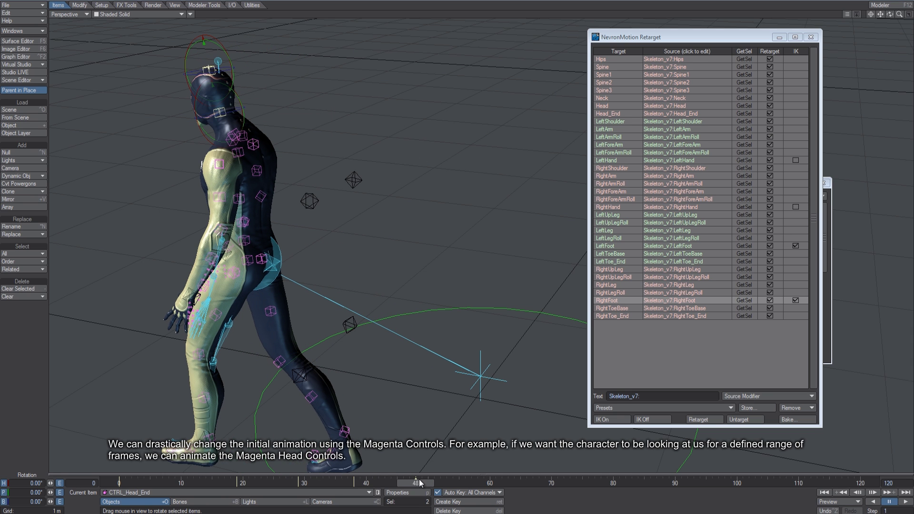
Step: Shorten the timeline to end at frame 66, check the head controls' rotation at frame 37, and return to frame 0 with them deselected
{"action": "left_click_drag", "start_coordinate": [421, 482], "coordinate": [204, 482]}
{"action": "key", "text": "shift+l"}
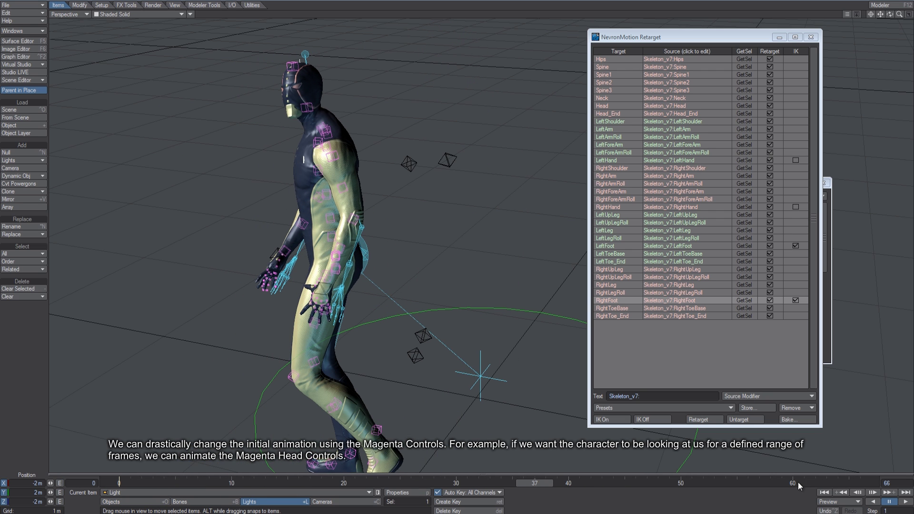
{"action": "left_click", "coordinate": [295, 70]}
{"action": "key", "text": "y"}
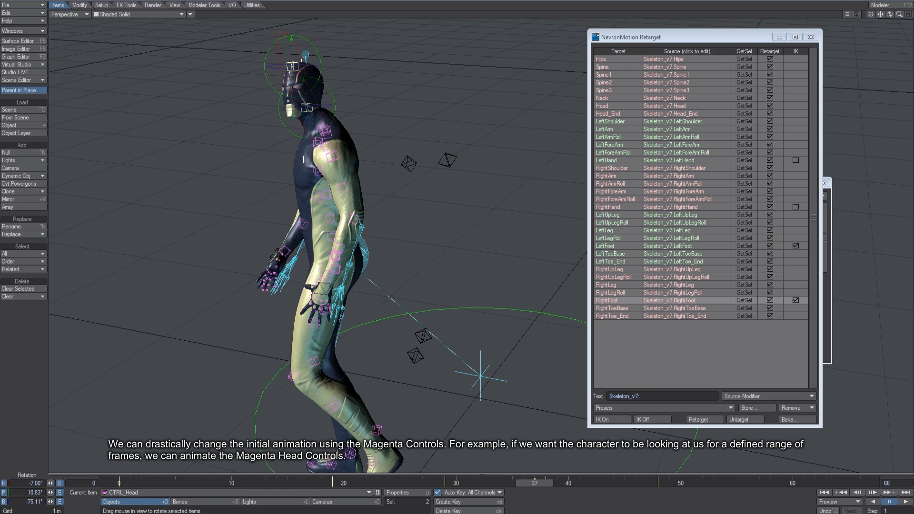
{"action": "left_click_drag", "start_coordinate": [51, 483], "coordinate": [64, 483]}
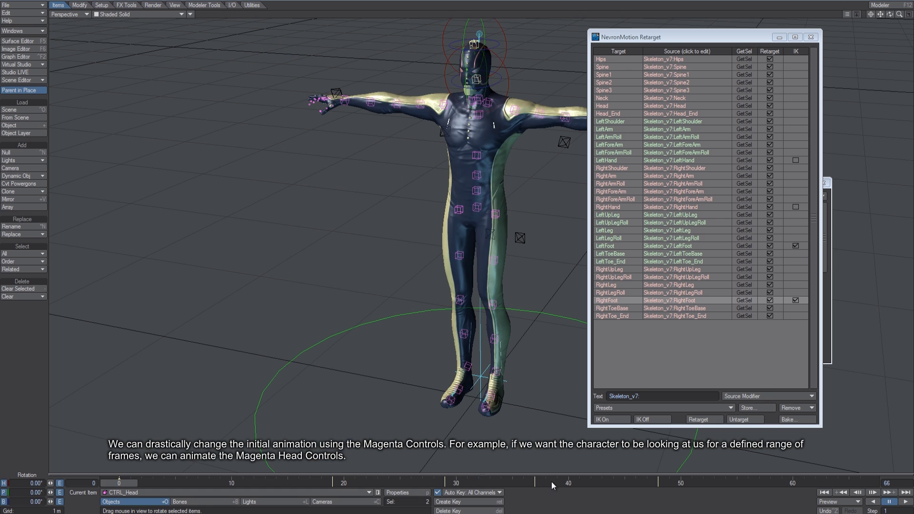
{"action": "key", "text": "shift+l"}
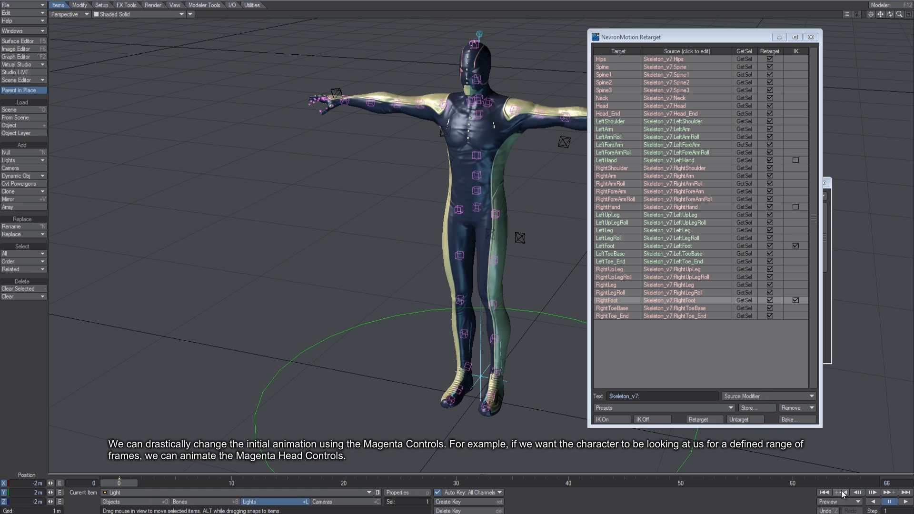